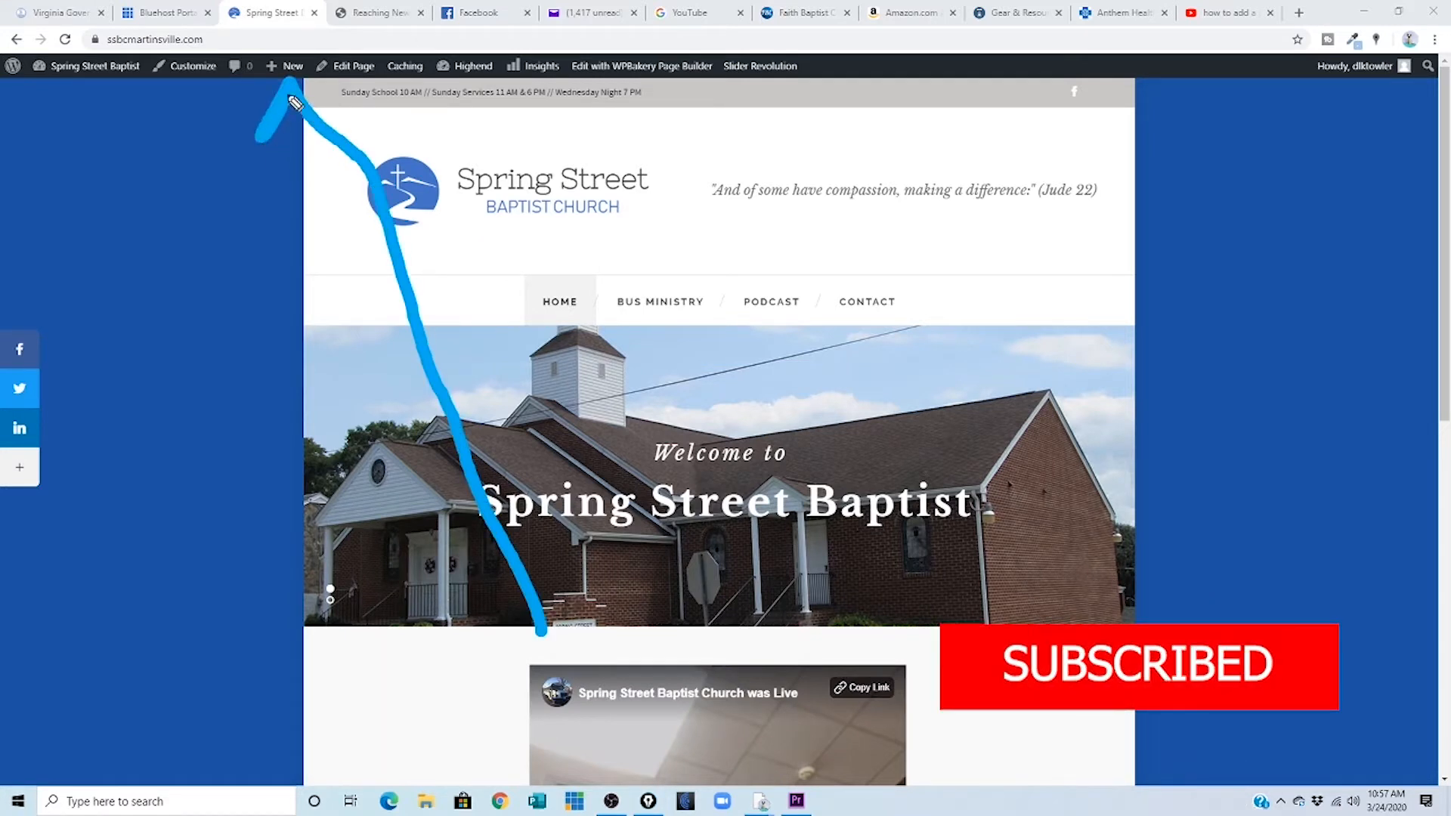
drag(295, 84, 351, 99)
drag(242, 82, 243, 83)
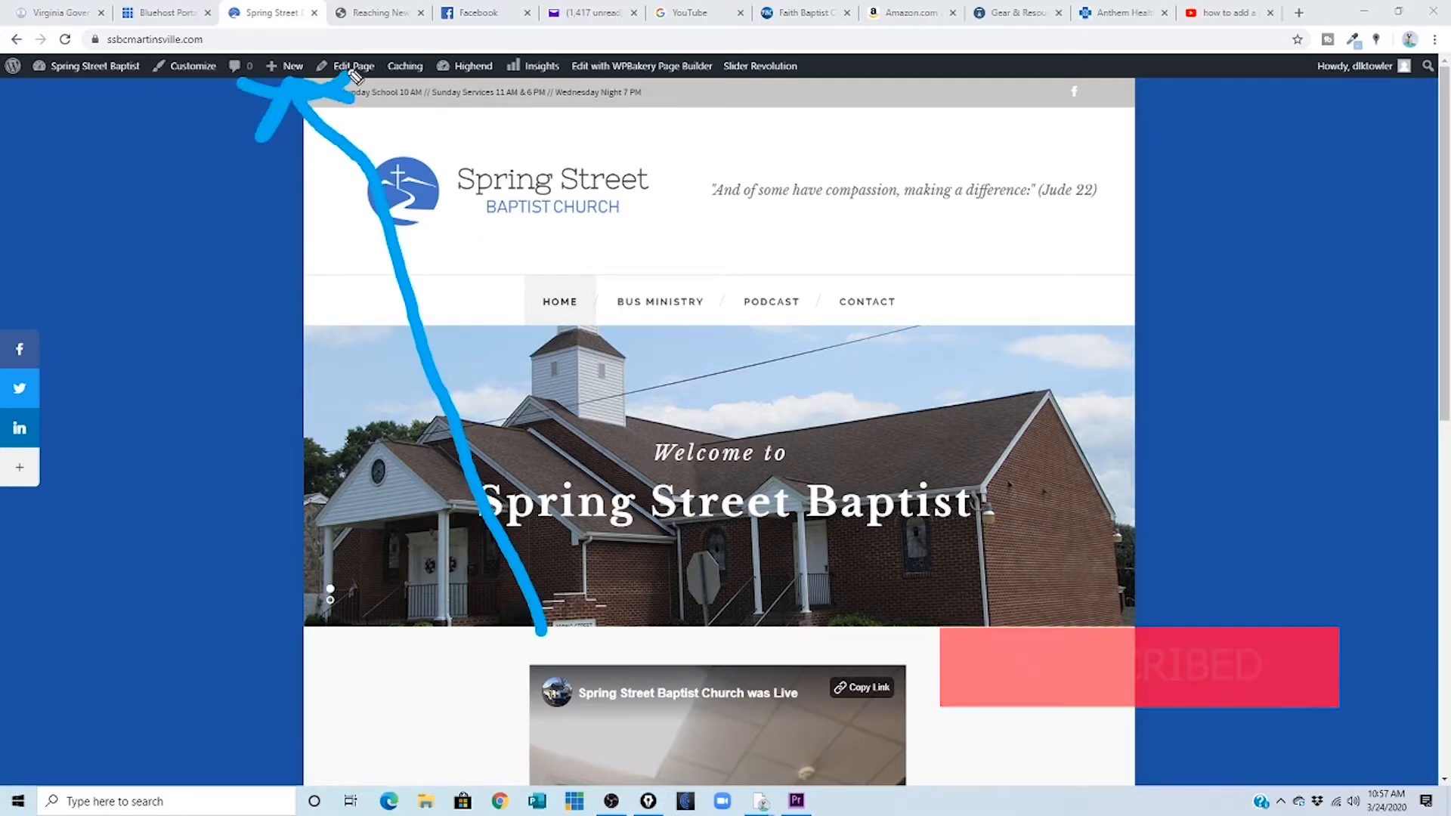
key(Escape)
Step: Create a new page on the site titled "New Page" and publish it
mouse_move(291, 73)
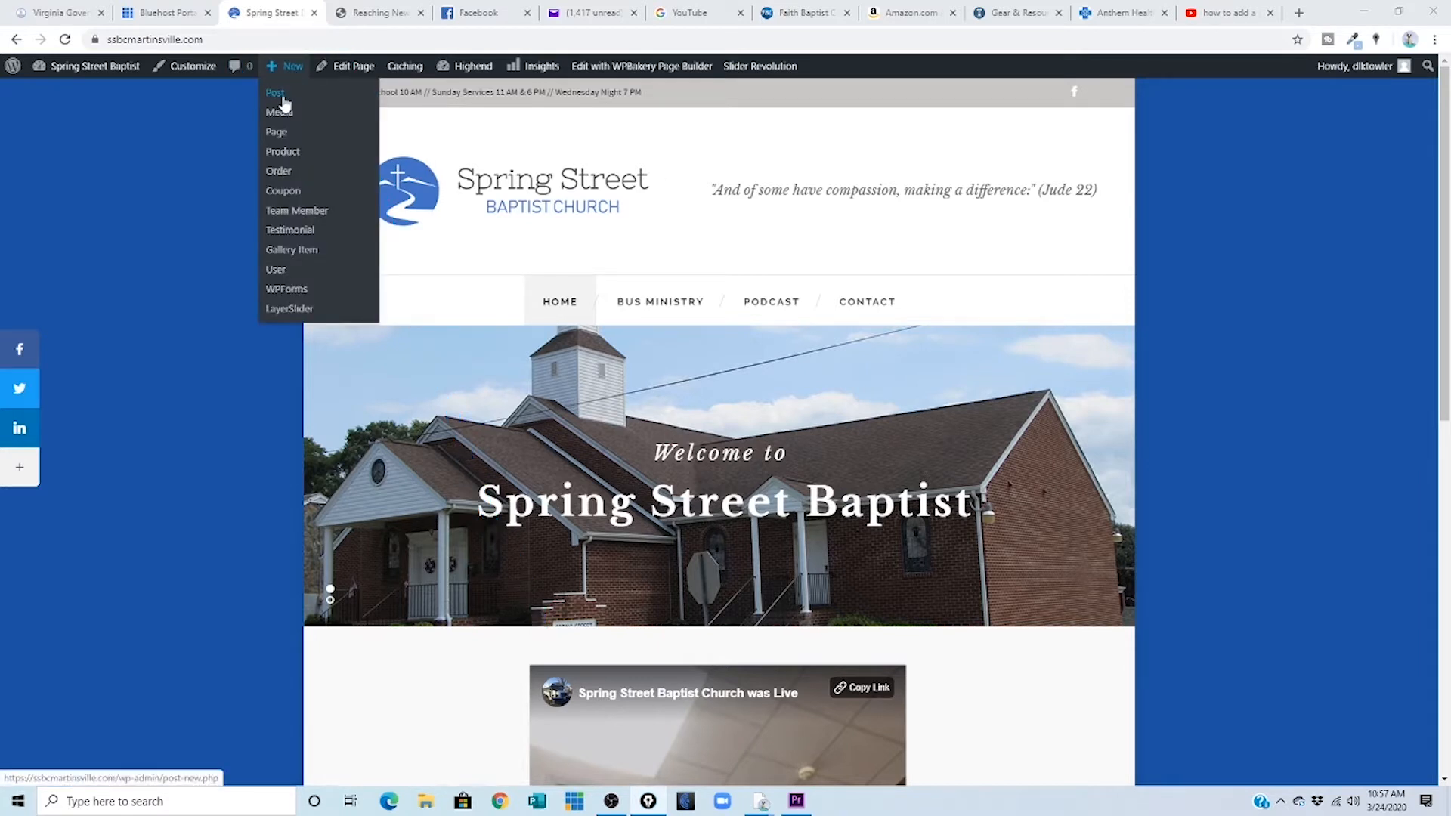
click(284, 142)
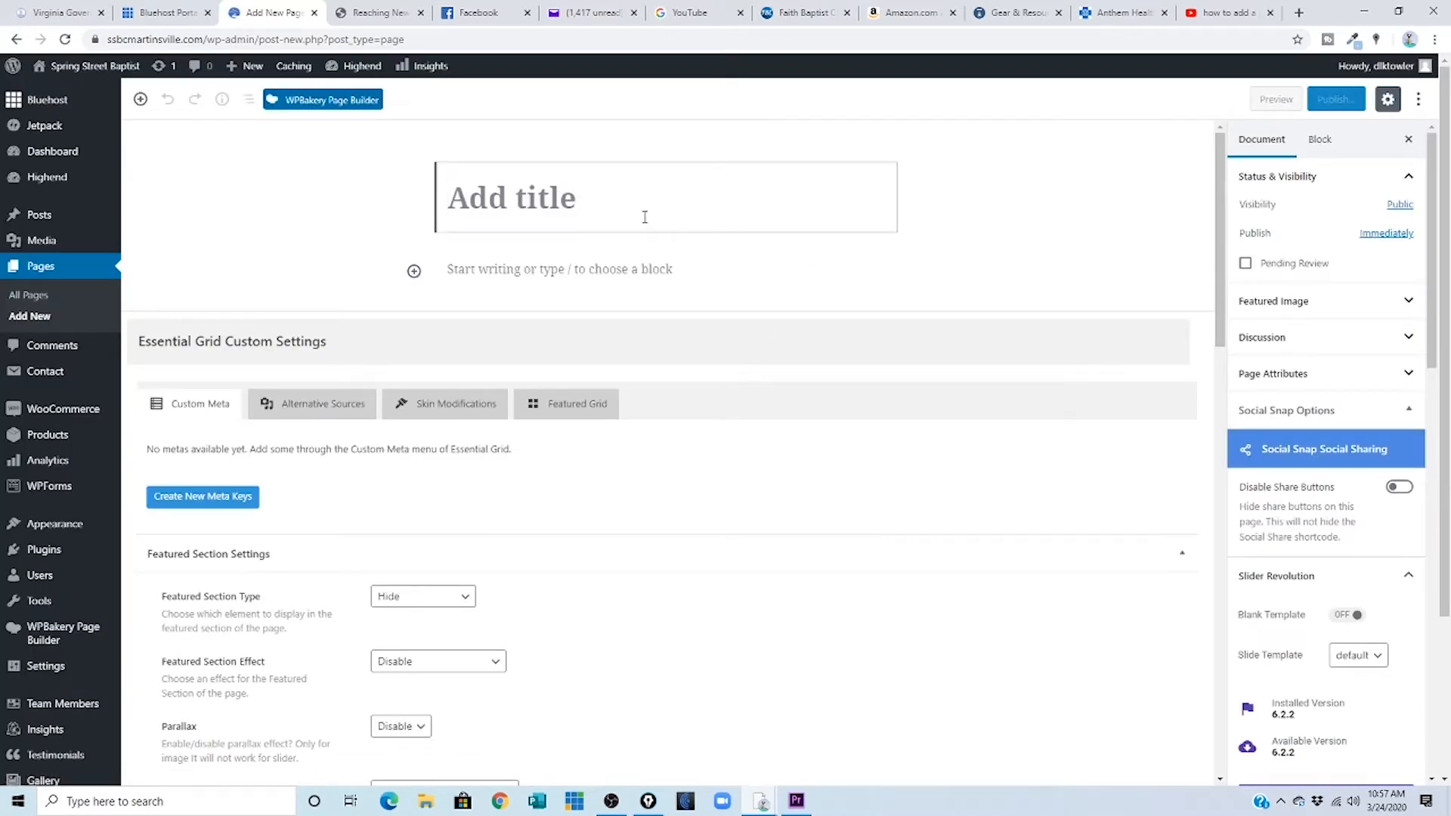
text(New Page)
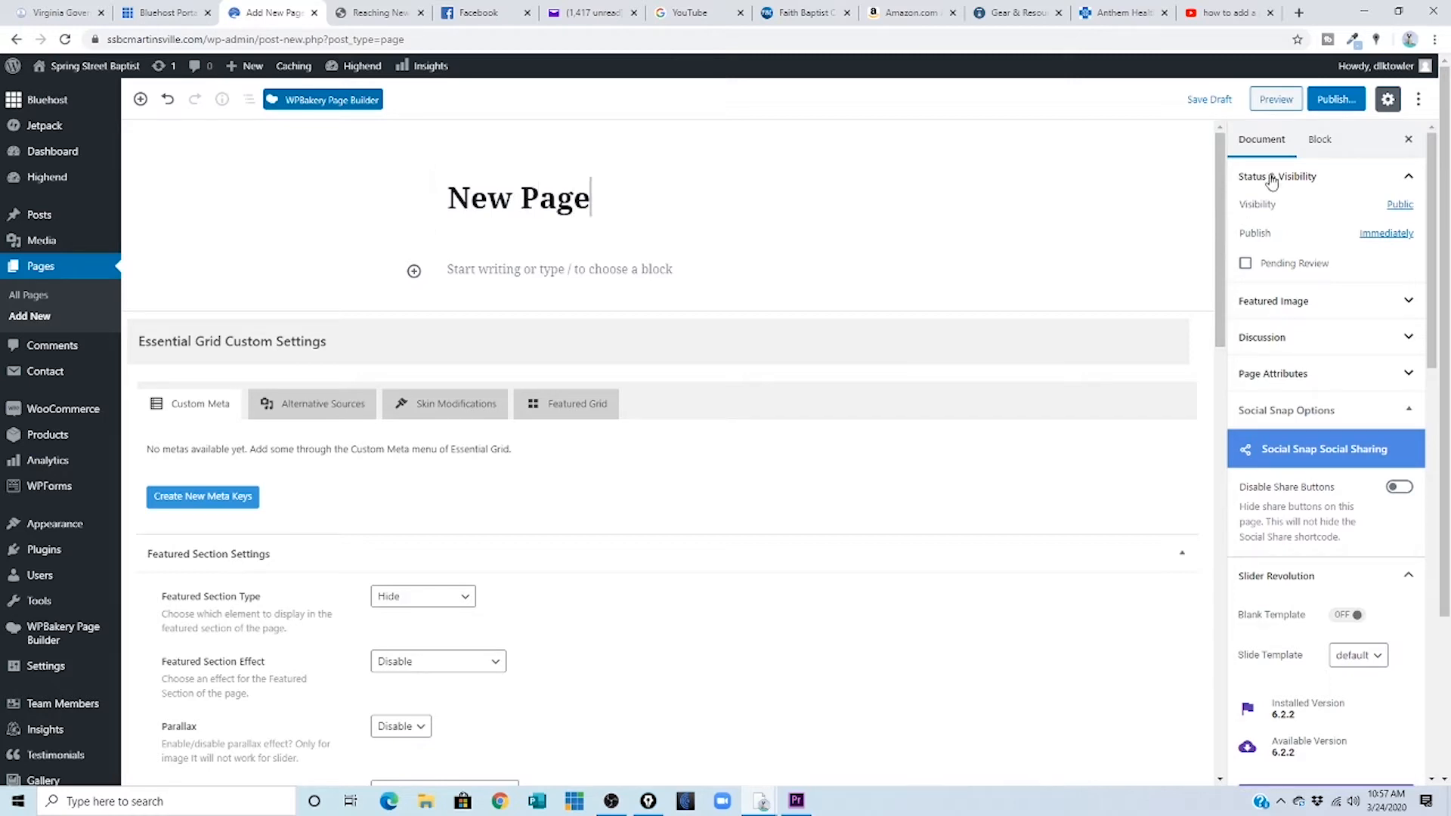
click(1336, 101)
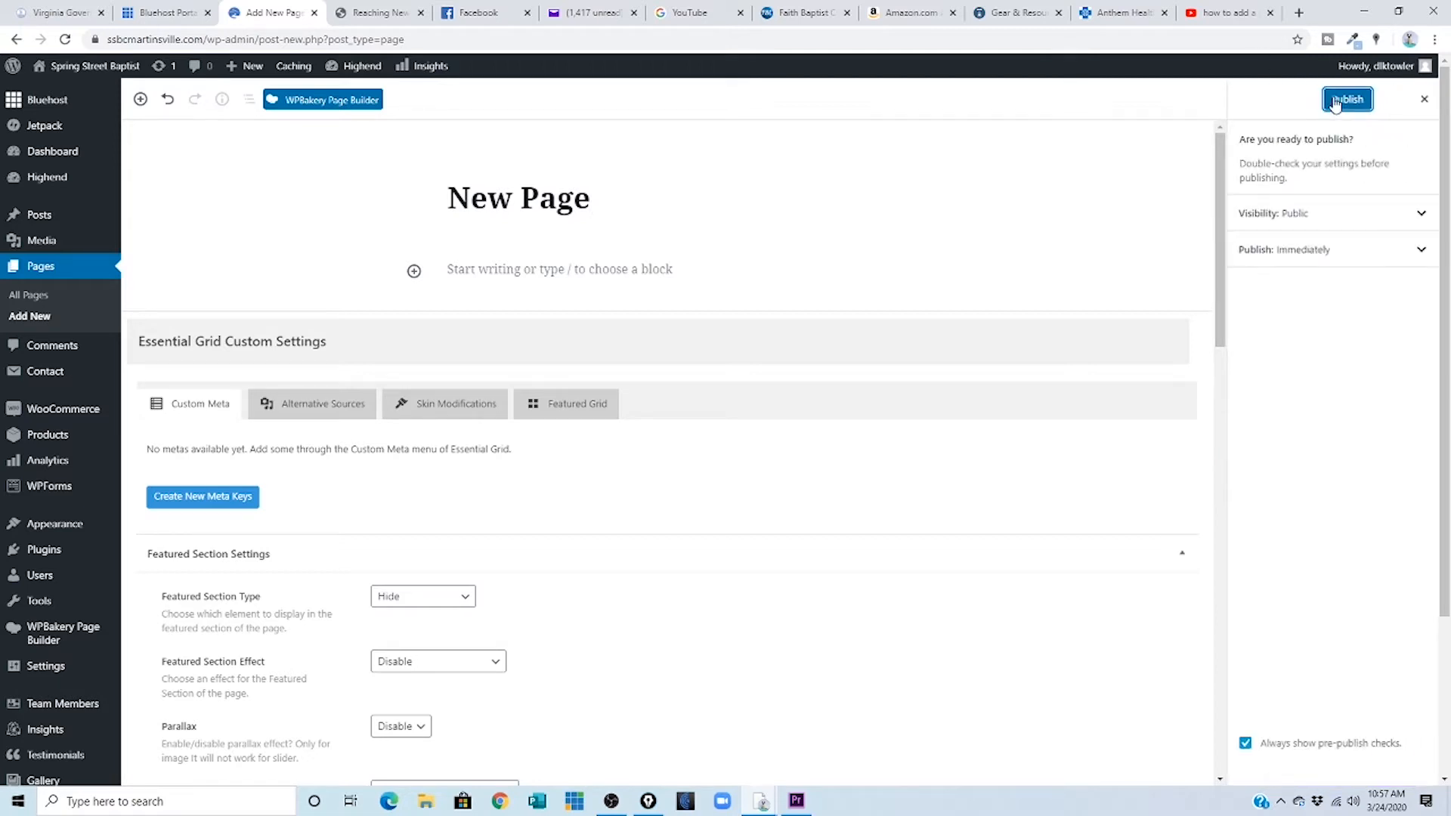
click(1335, 103)
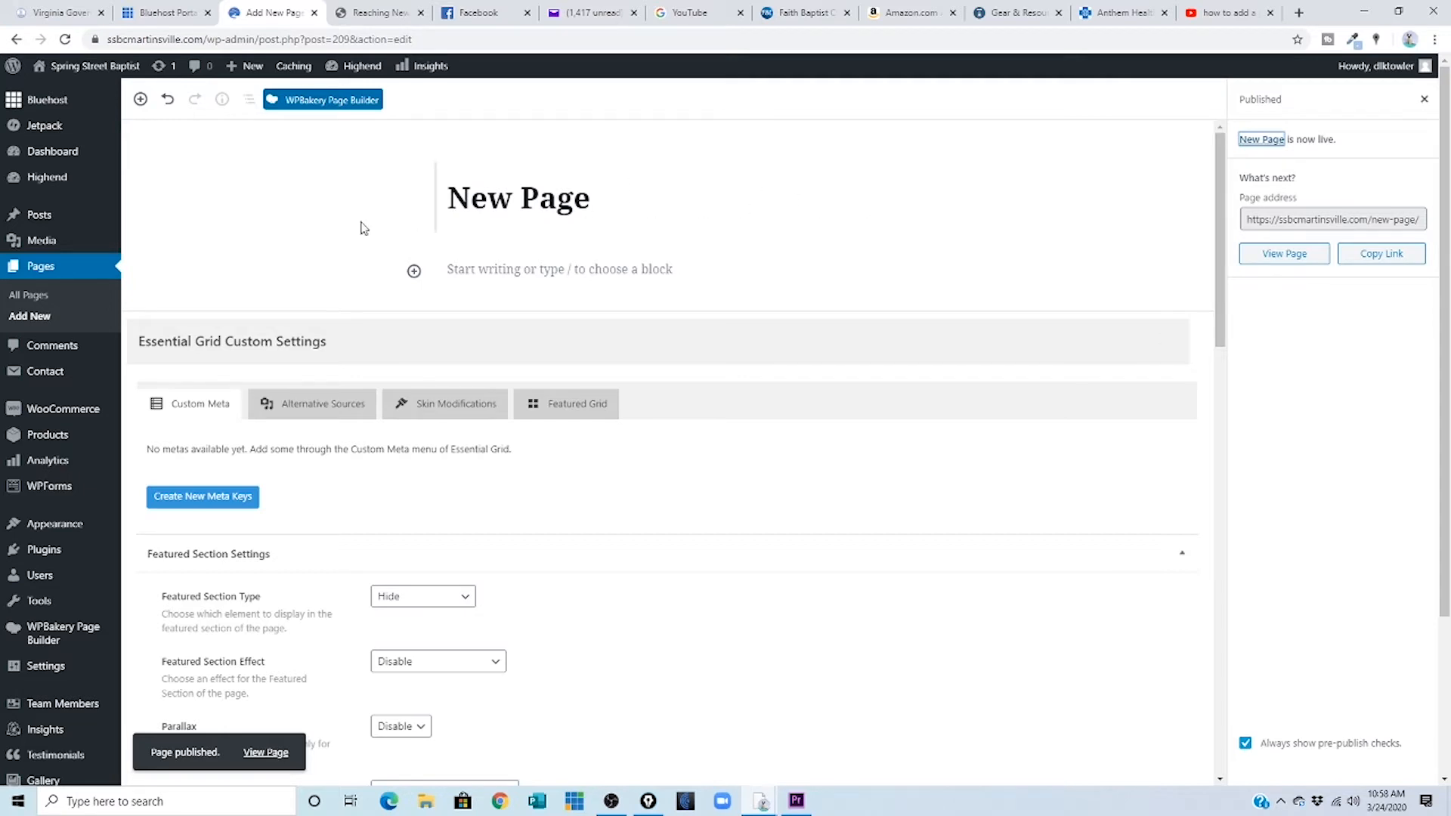
Step: Open the site's navigation menu editor and choose Main Menu as the menu to edit
scroll(34, 239, down, 3)
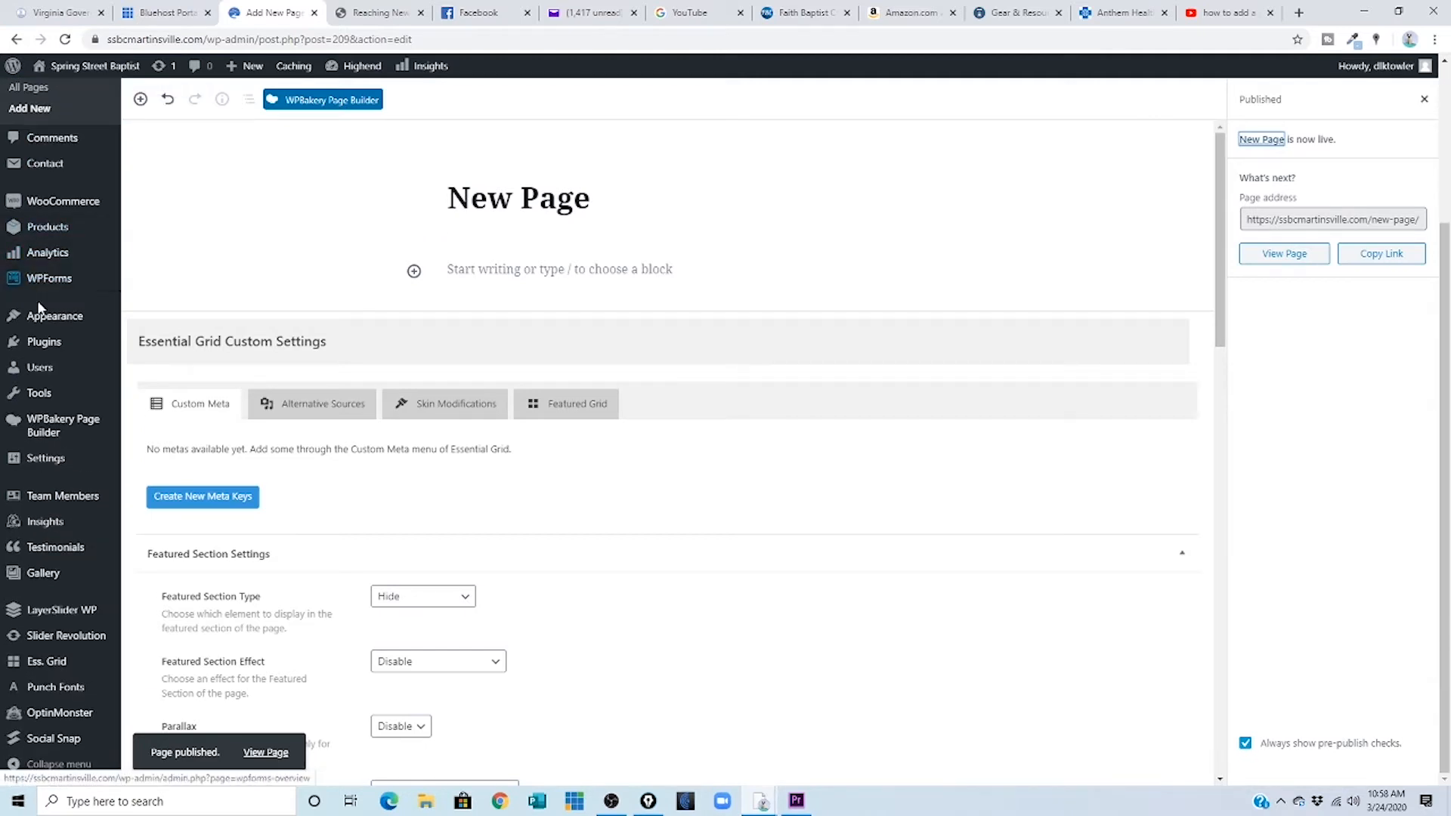
mouse_move(41, 319)
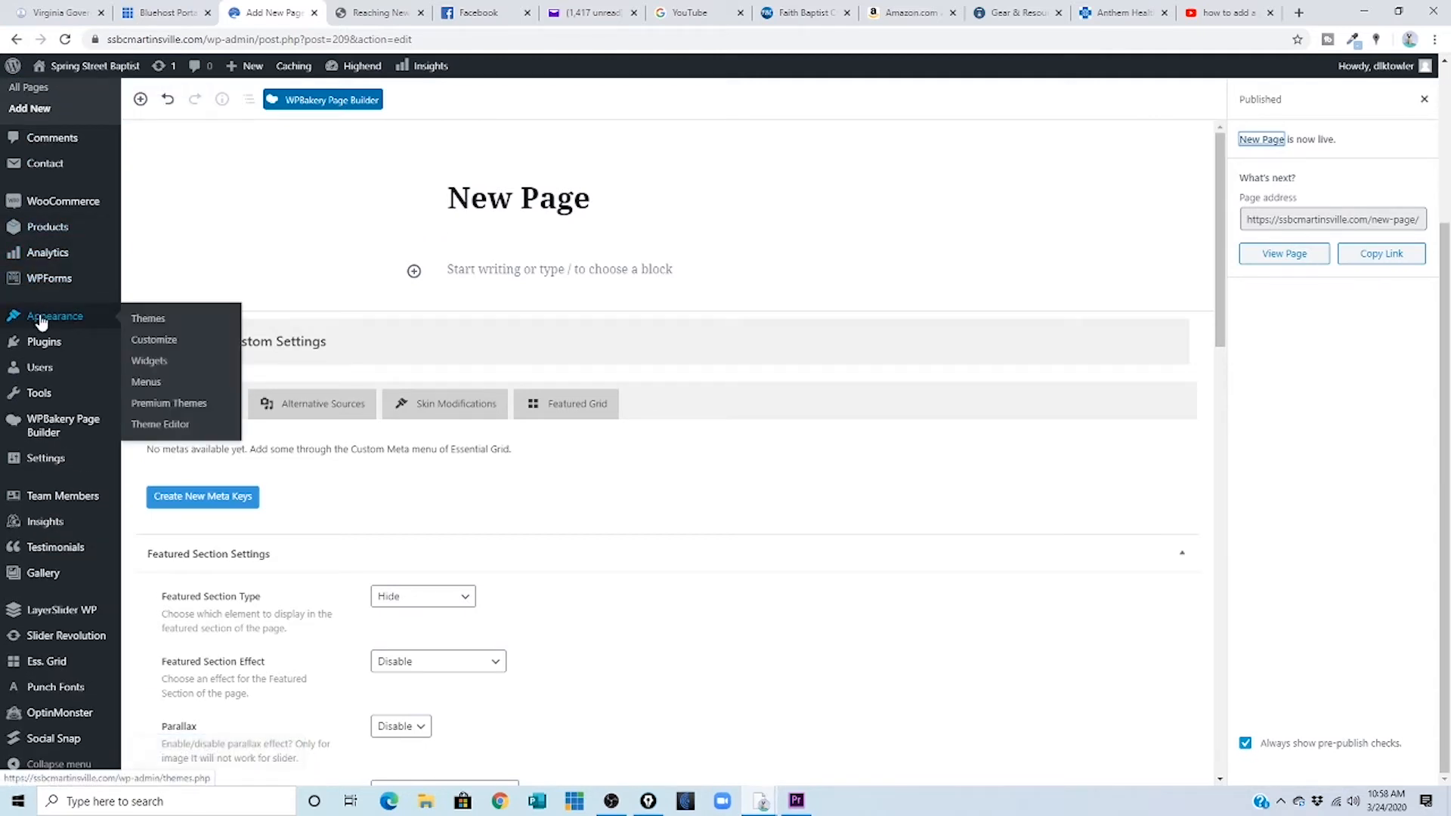
click(146, 383)
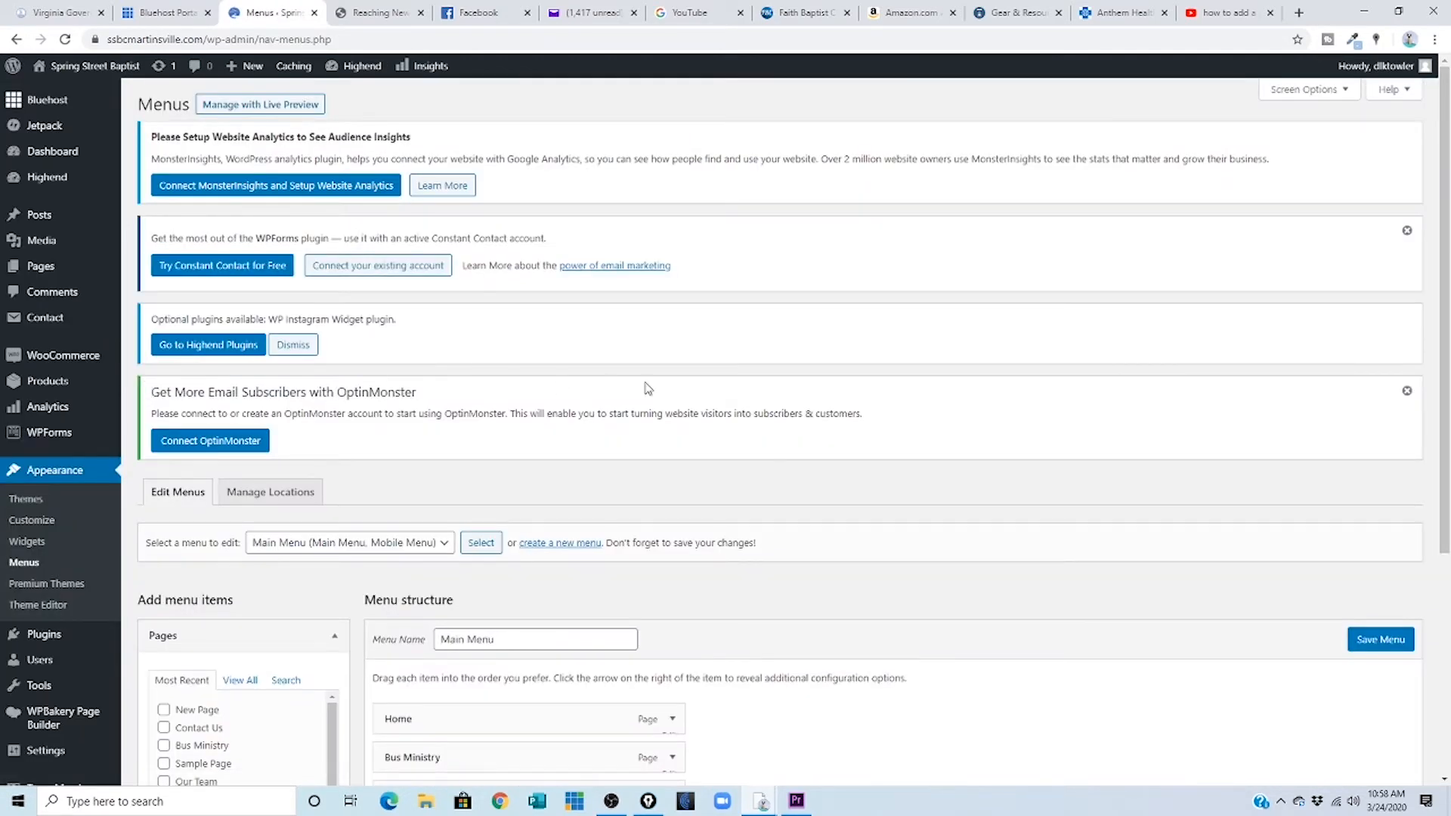
scroll(752, 387, down, 3)
scroll(752, 387, down, 2)
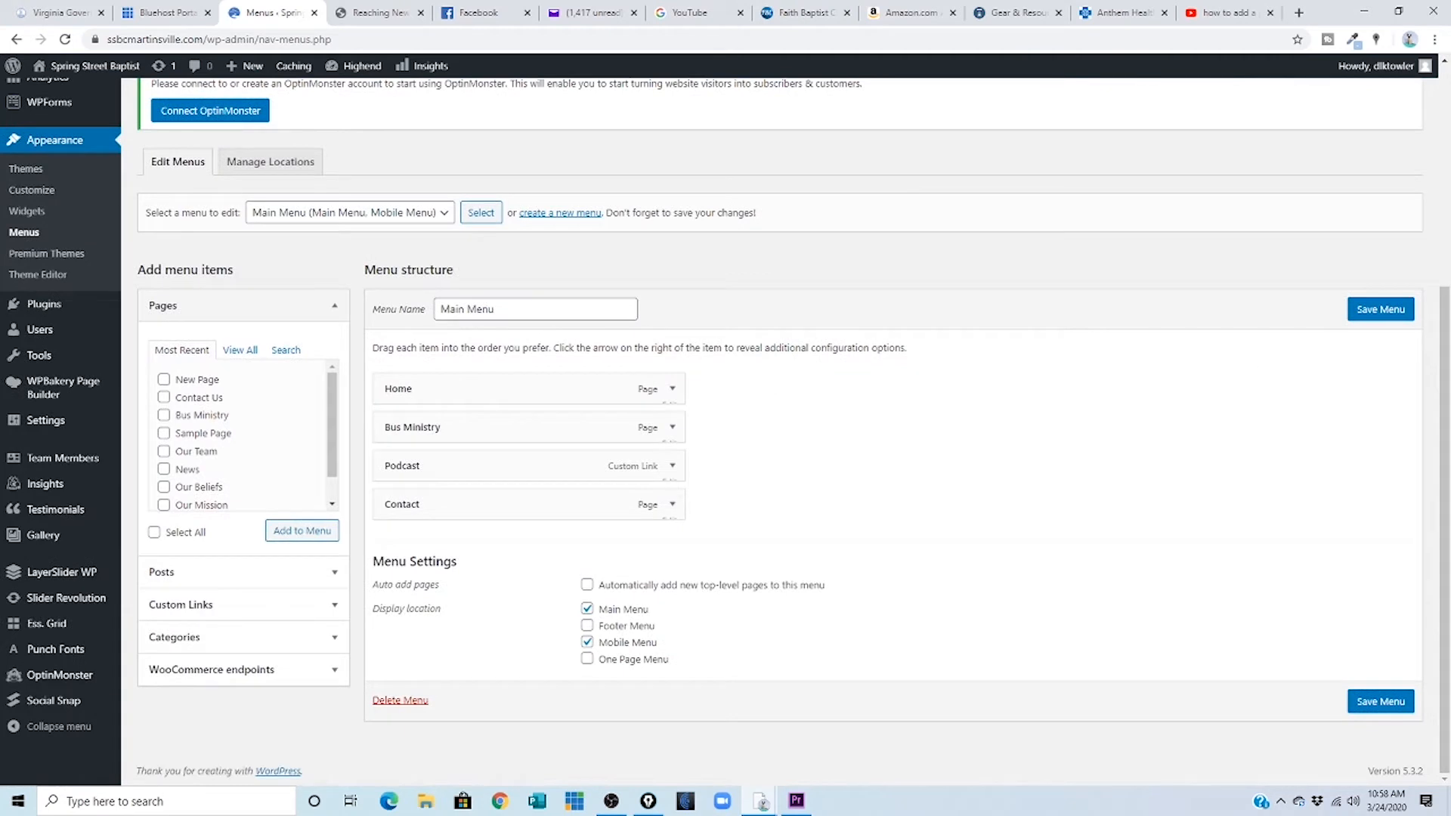
mouse_move(352, 326)
mouse_down()
mouse_move(344, 563)
mouse_move(747, 558)
mouse_move(737, 342)
mouse_move(356, 333)
mouse_up()
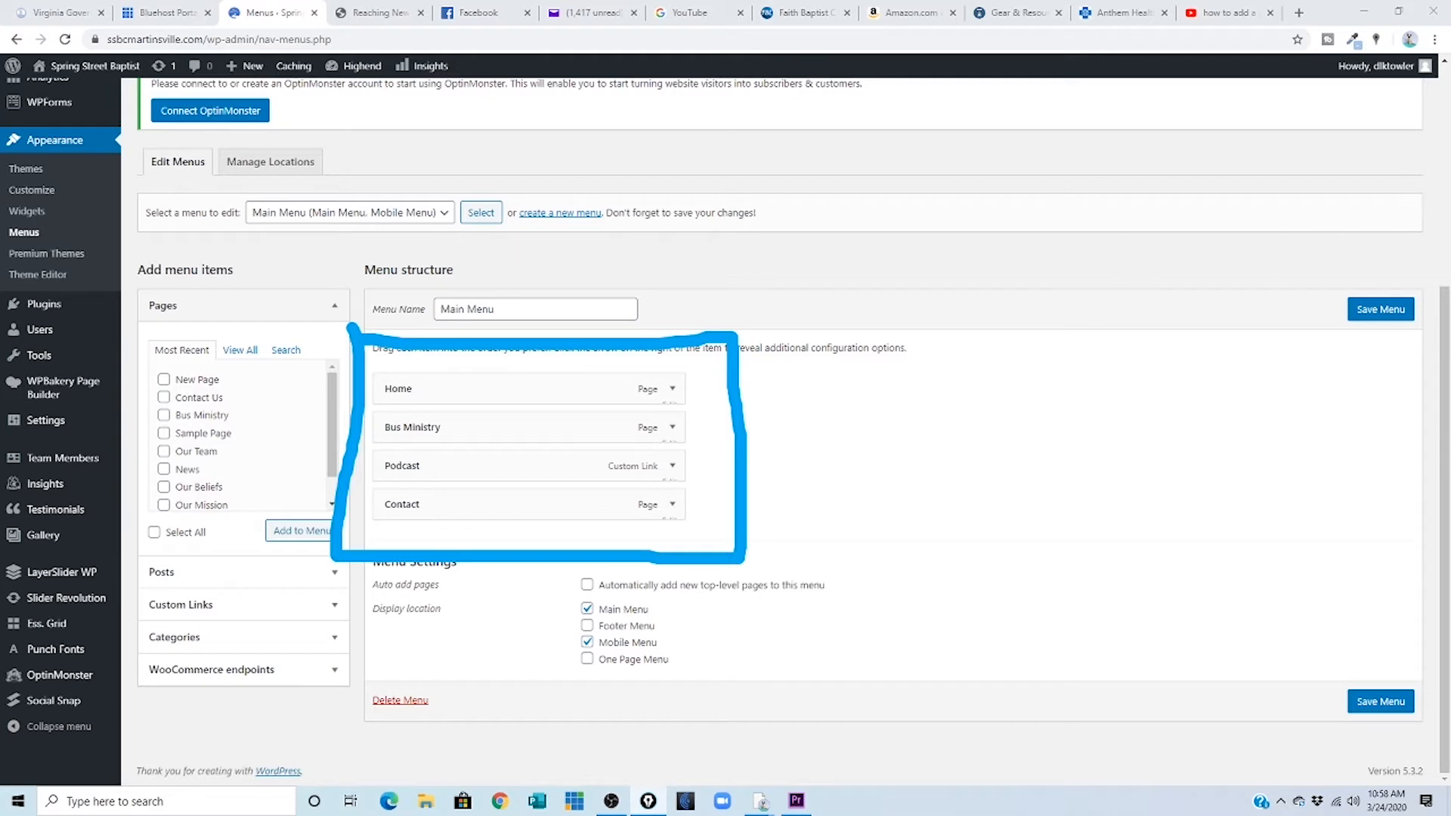
click(443, 219)
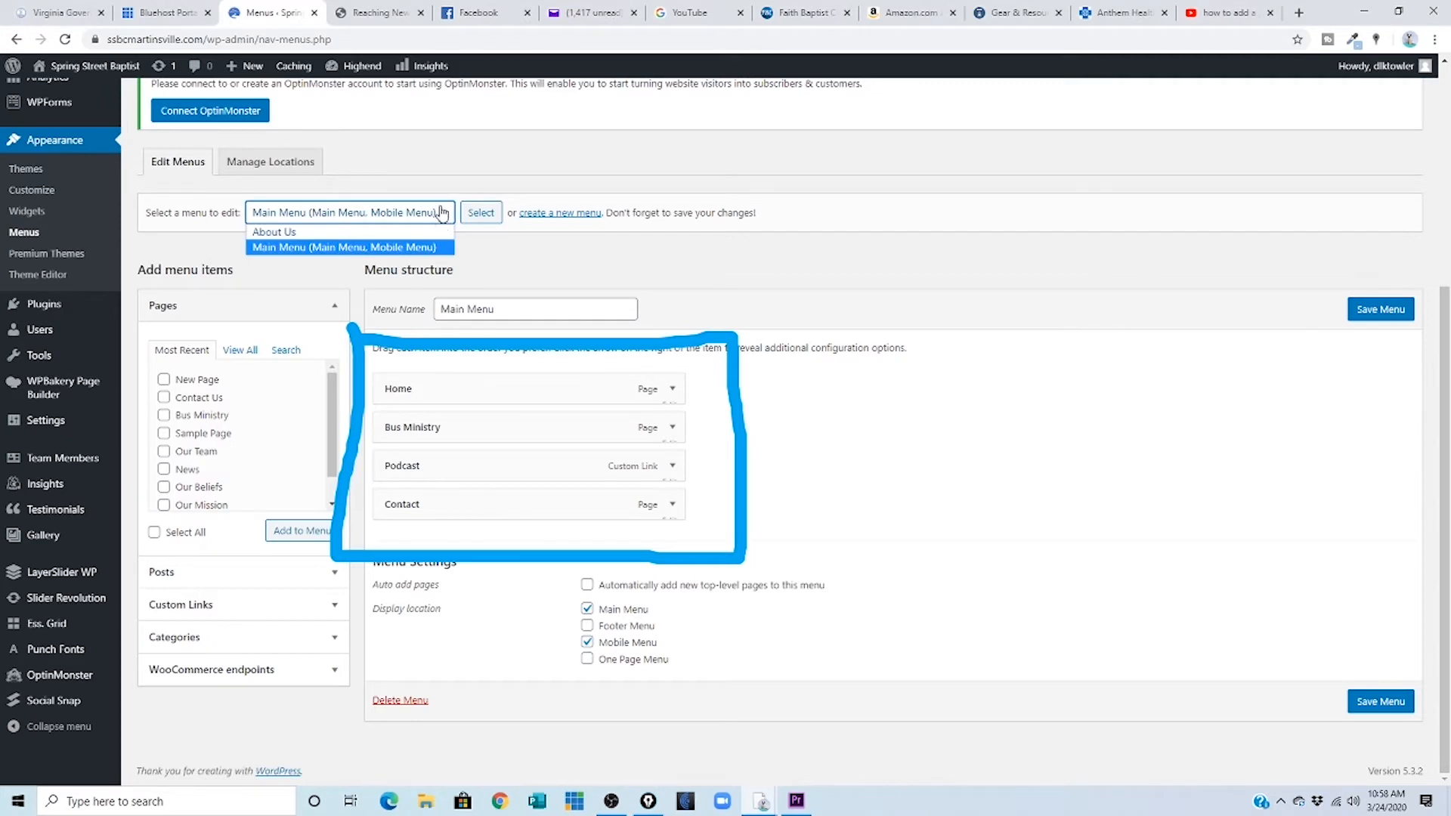
click(401, 248)
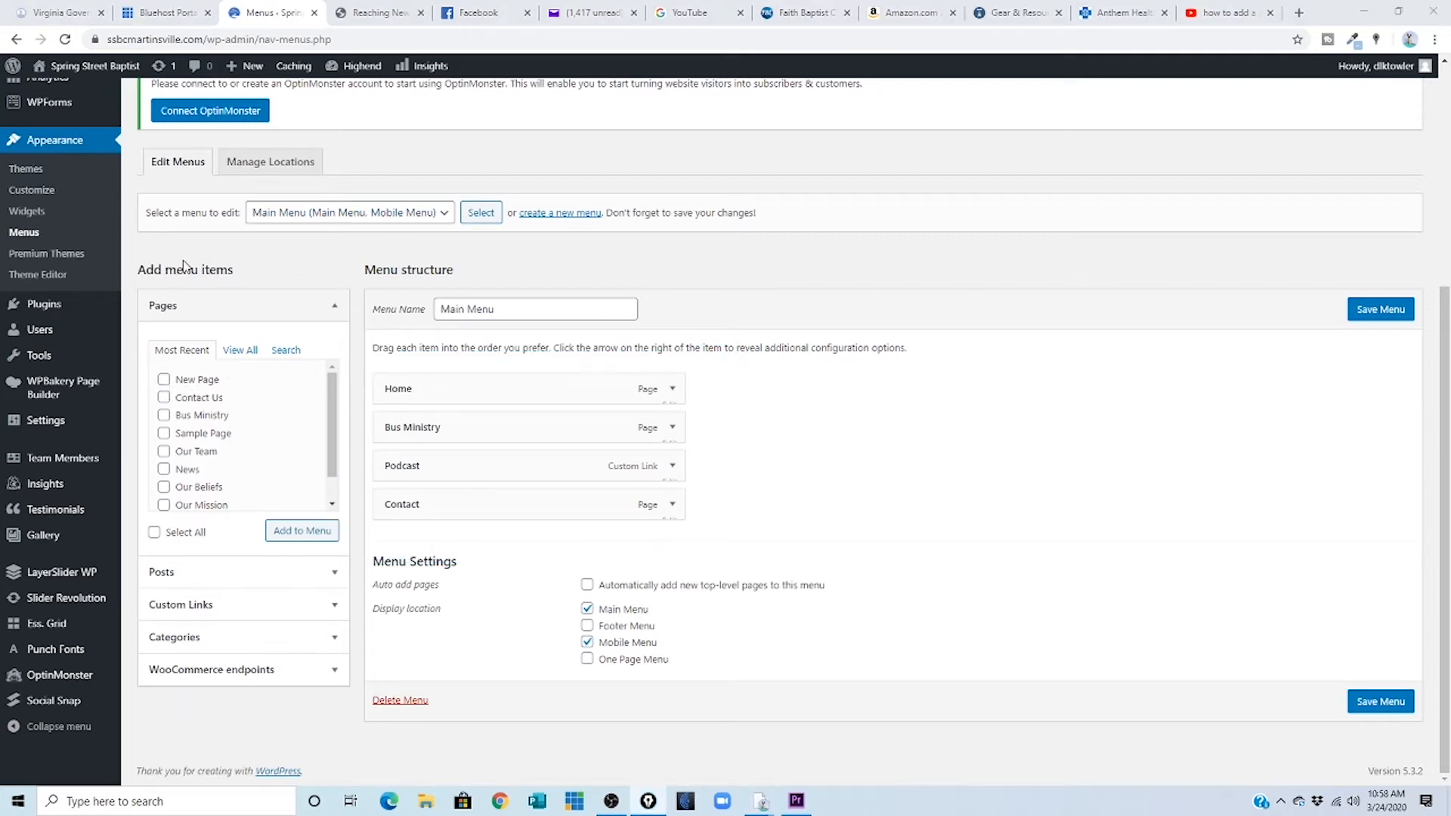
Step: Add the recently published New Page to the Main Menu structure
drag(154, 270, 234, 274)
click(236, 276)
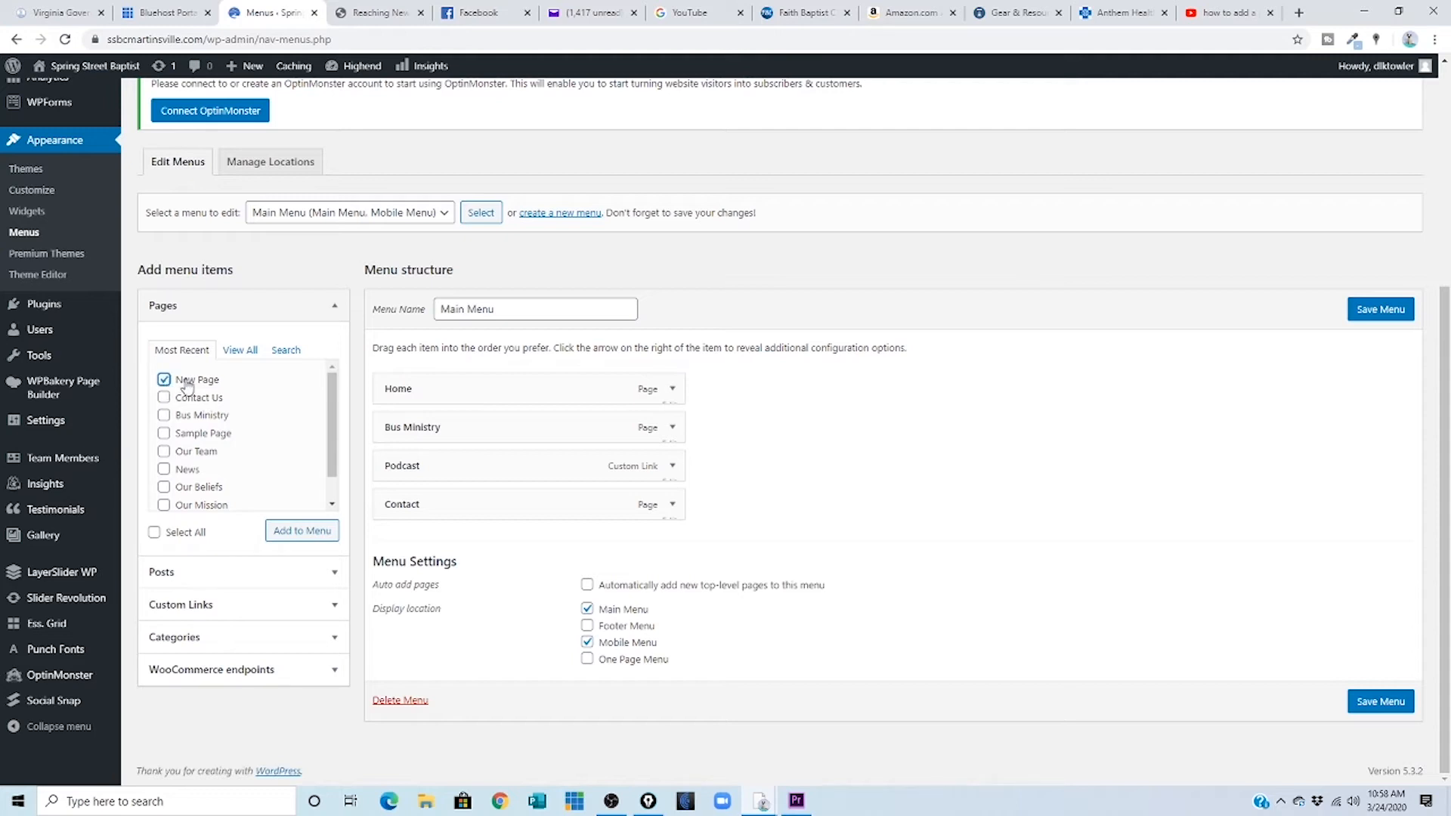
click(303, 533)
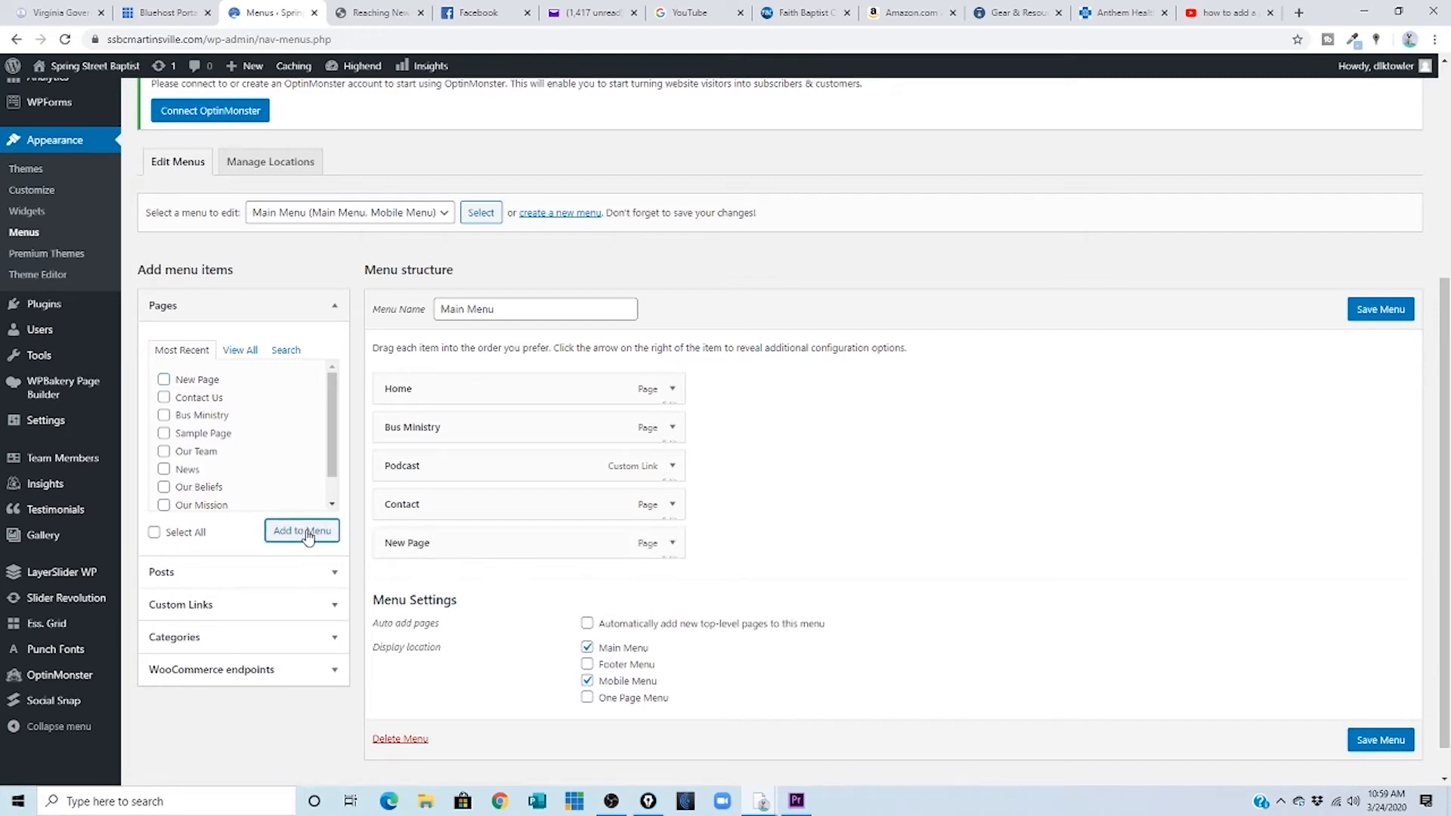
Step: Place New Page between Bus Ministry and Podcast as a top-level item and save the menu
drag(497, 549, 525, 474)
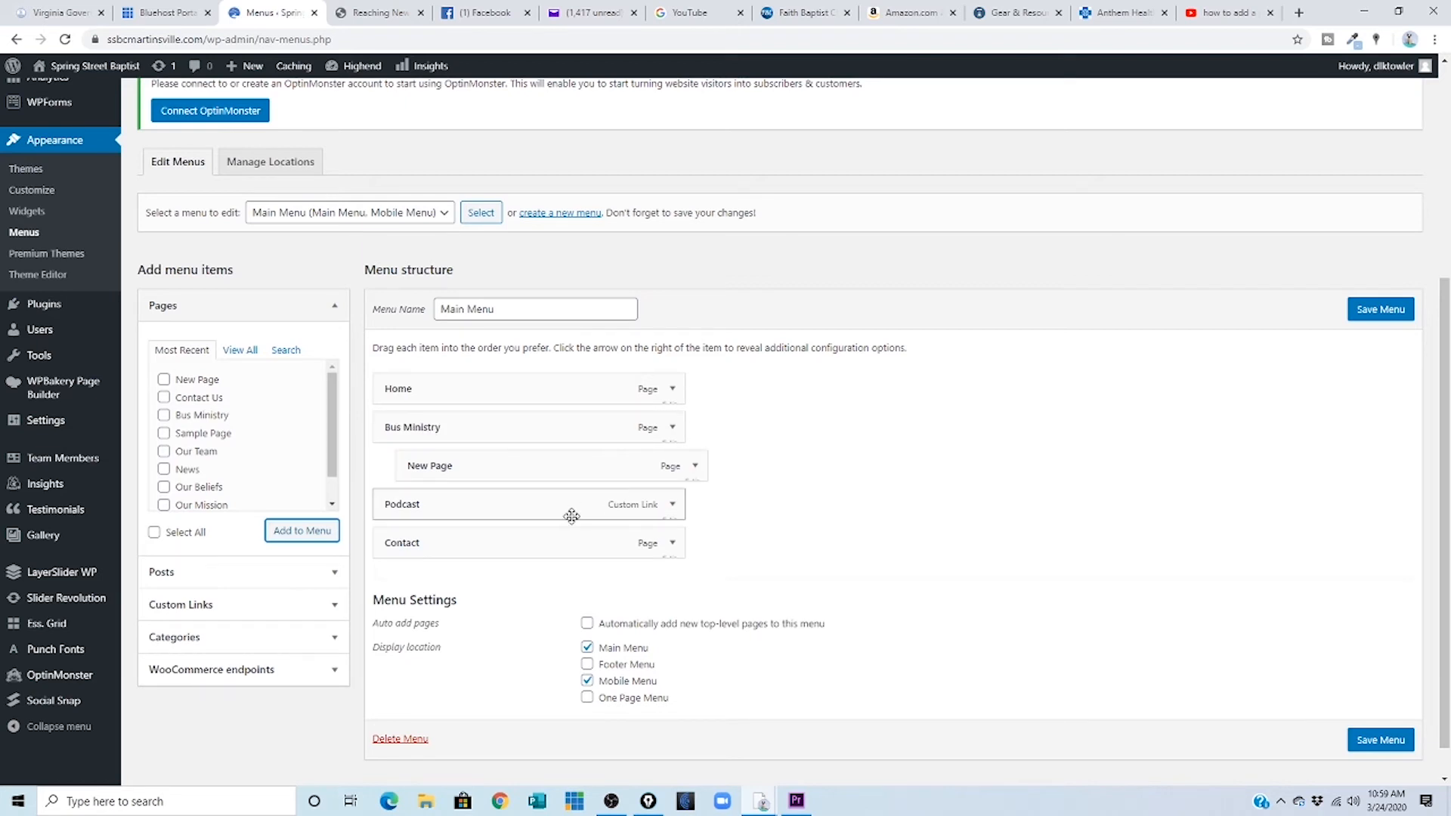
drag(529, 465, 506, 468)
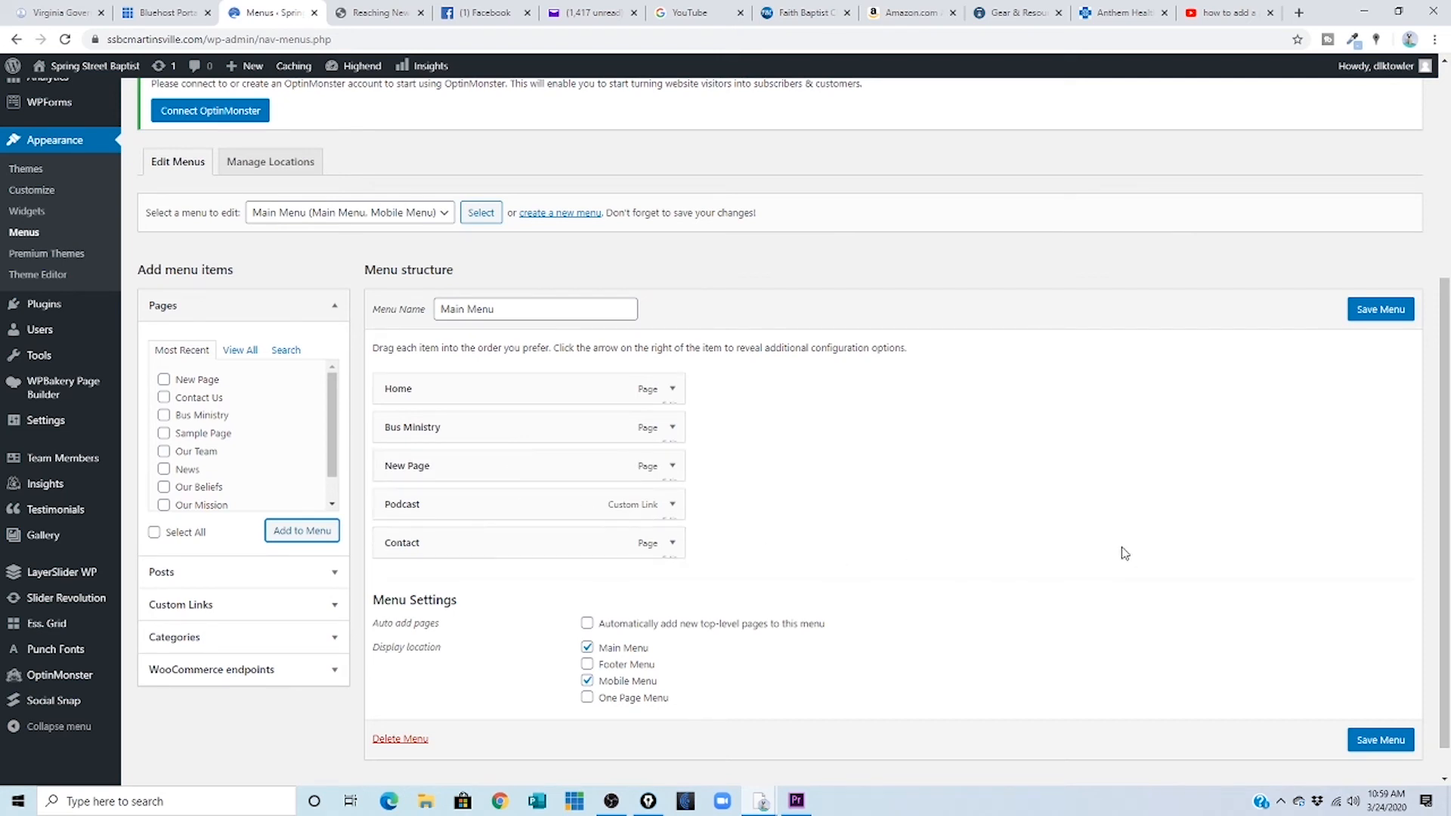
click(1379, 310)
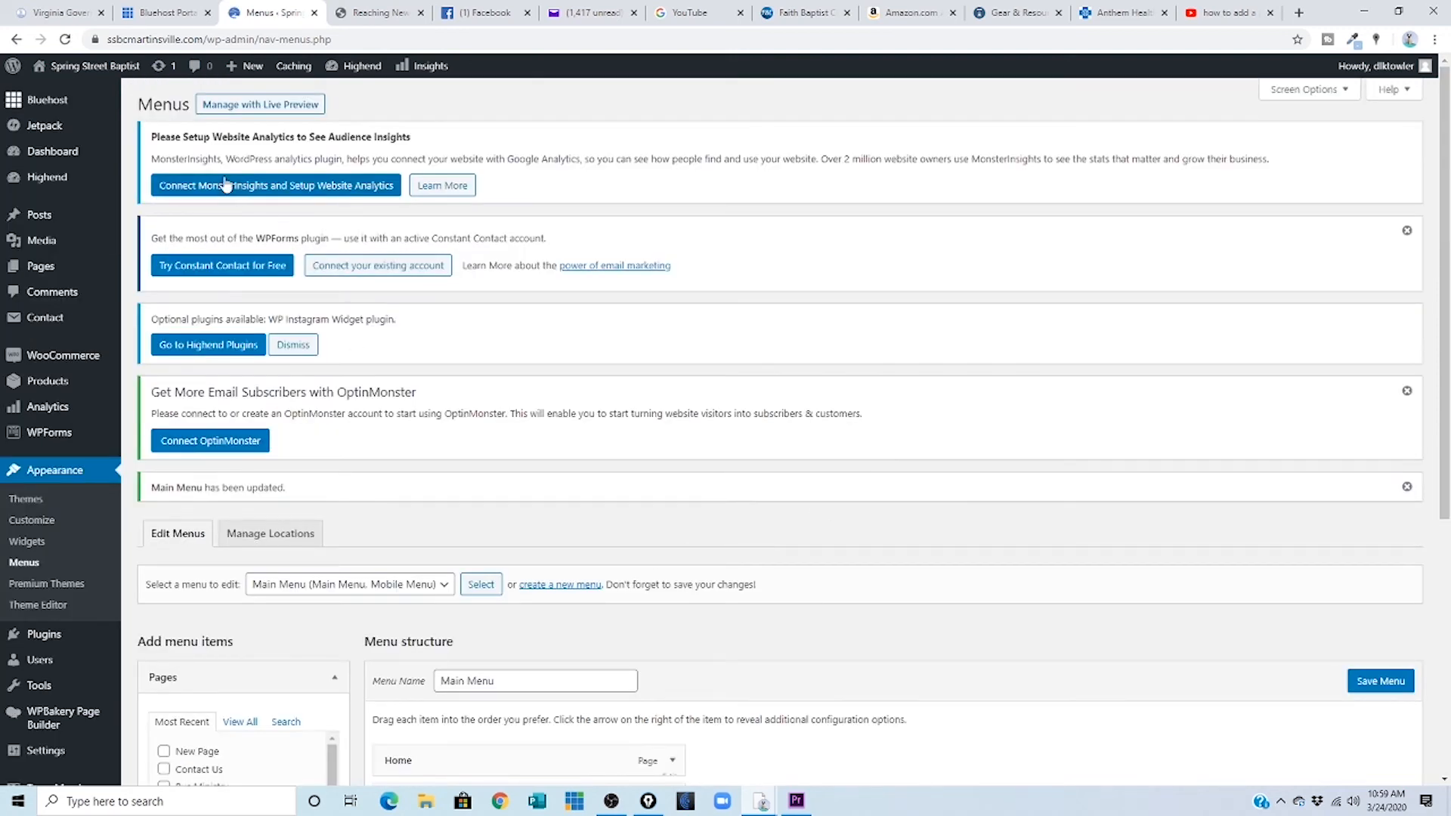
Step: Visit the live site and open New Page from its navigation bar to check it
mouse_move(71, 77)
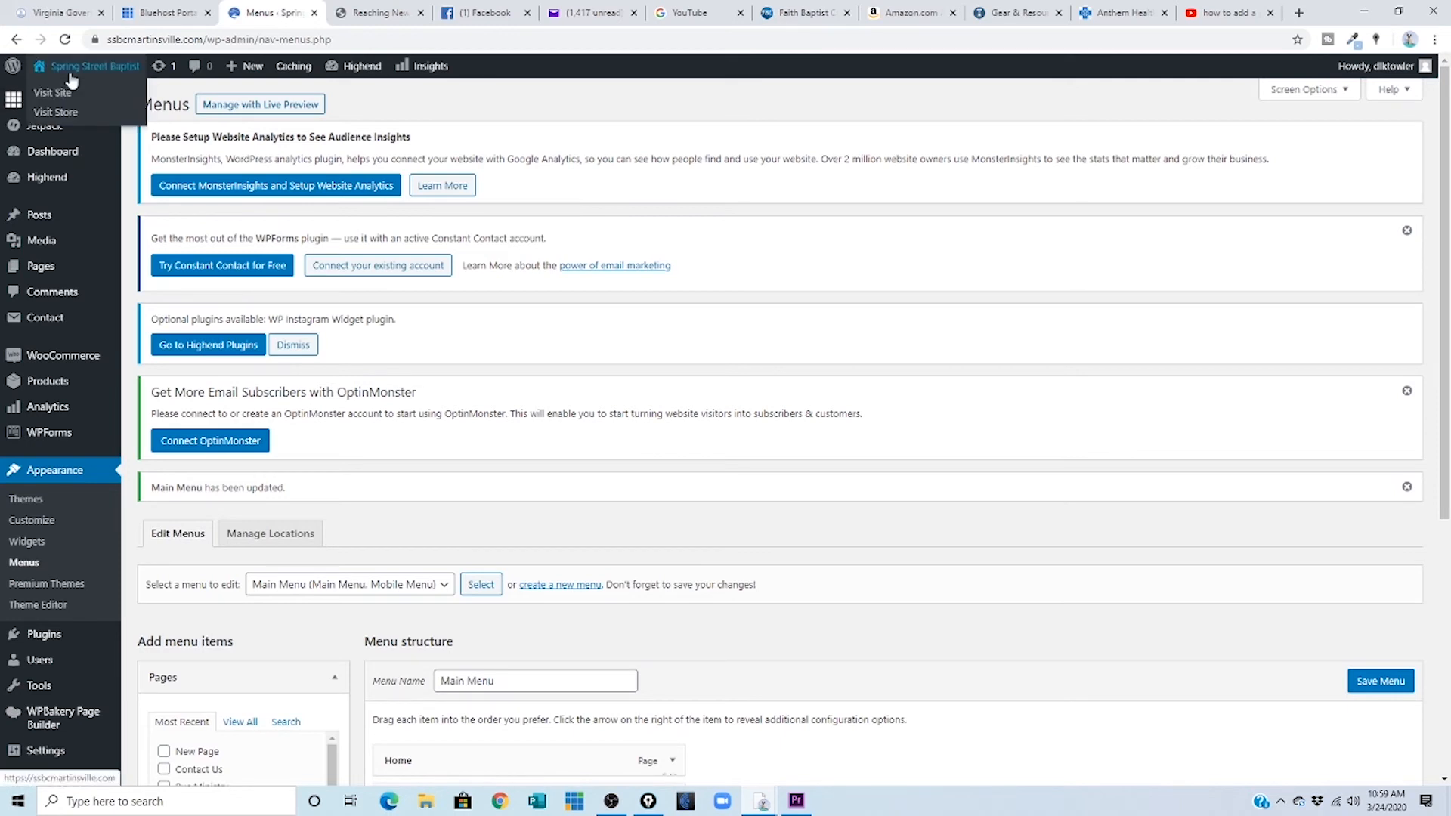
click(50, 97)
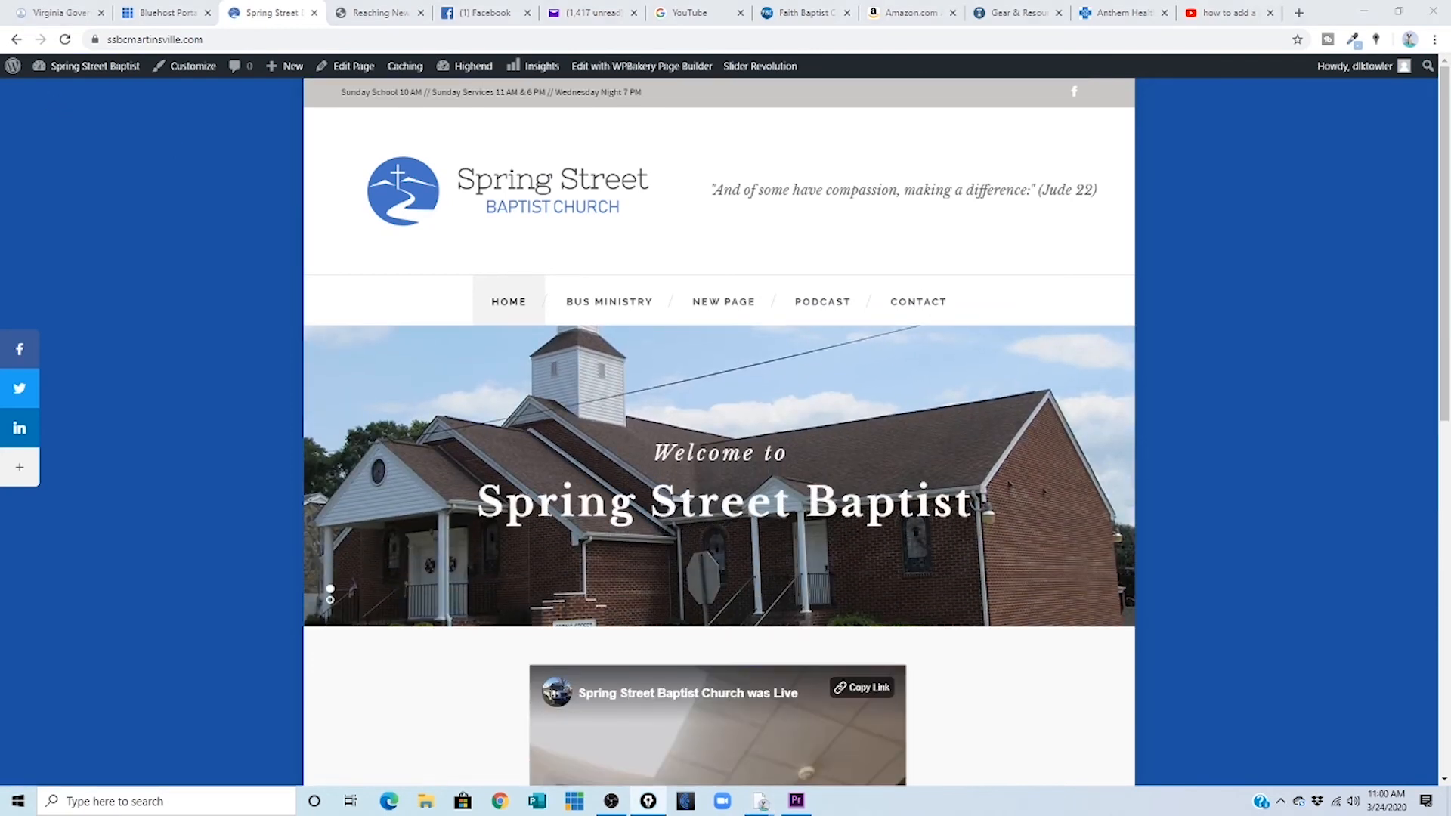
mouse_move(667, 341)
mouse_down()
mouse_move(715, 354)
mouse_move(795, 278)
mouse_move(697, 259)
mouse_move(628, 302)
mouse_move(668, 349)
mouse_up()
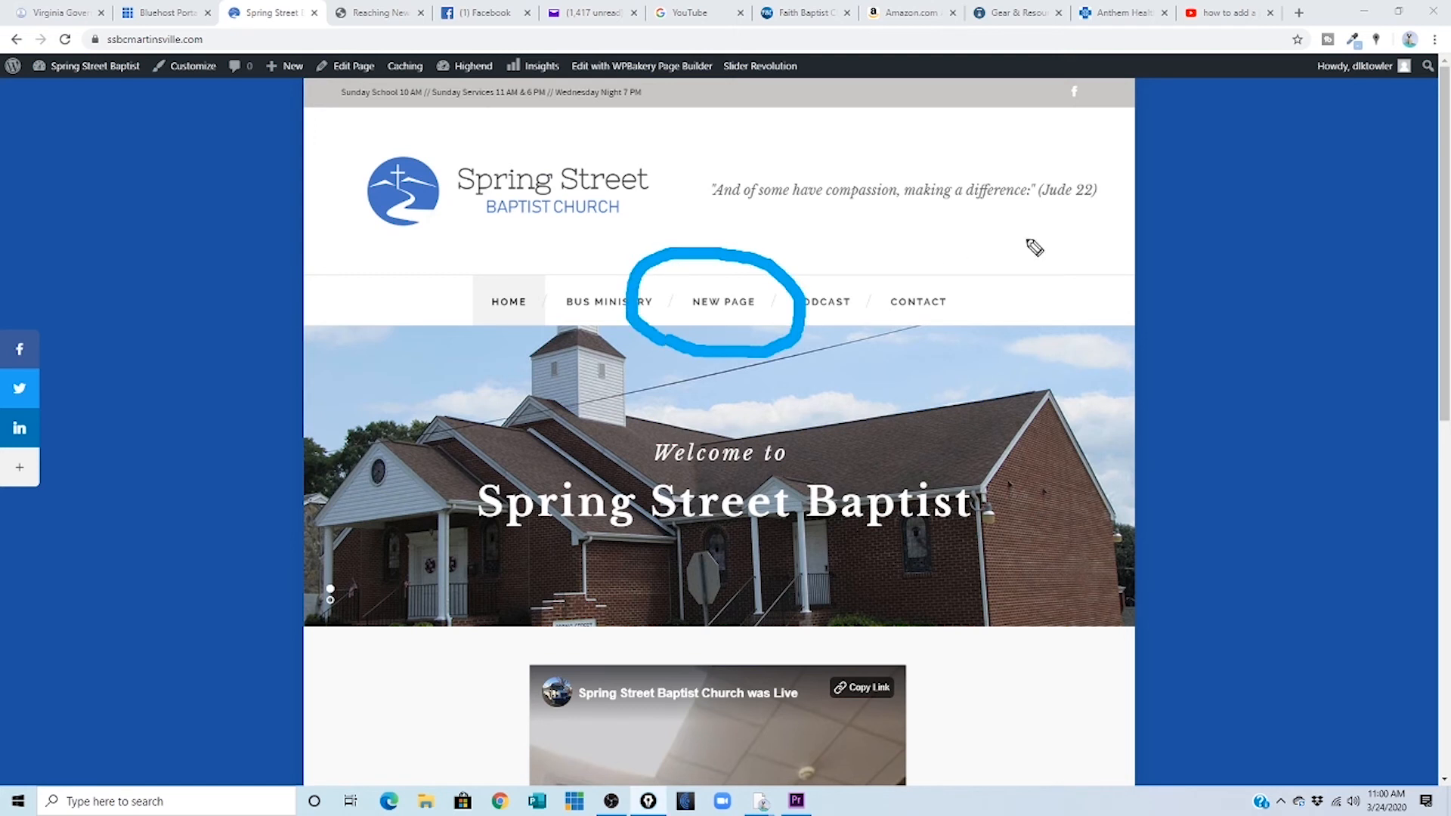
mouse_move(1040, 233)
mouse_down()
mouse_move(907, 237)
mouse_move(795, 282)
mouse_move(811, 232)
mouse_move(854, 290)
mouse_up()
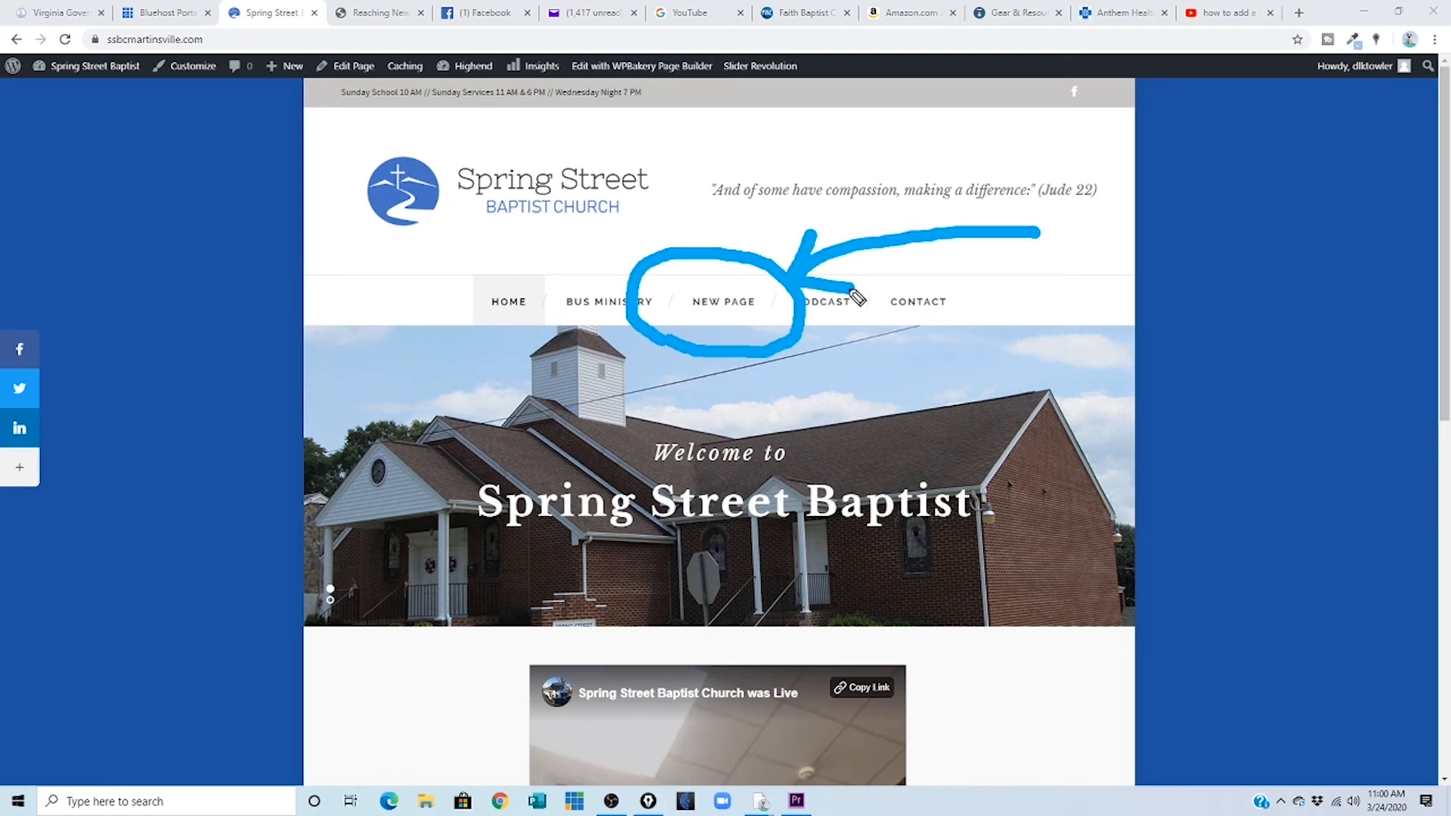
key(ctrl+shift+7)
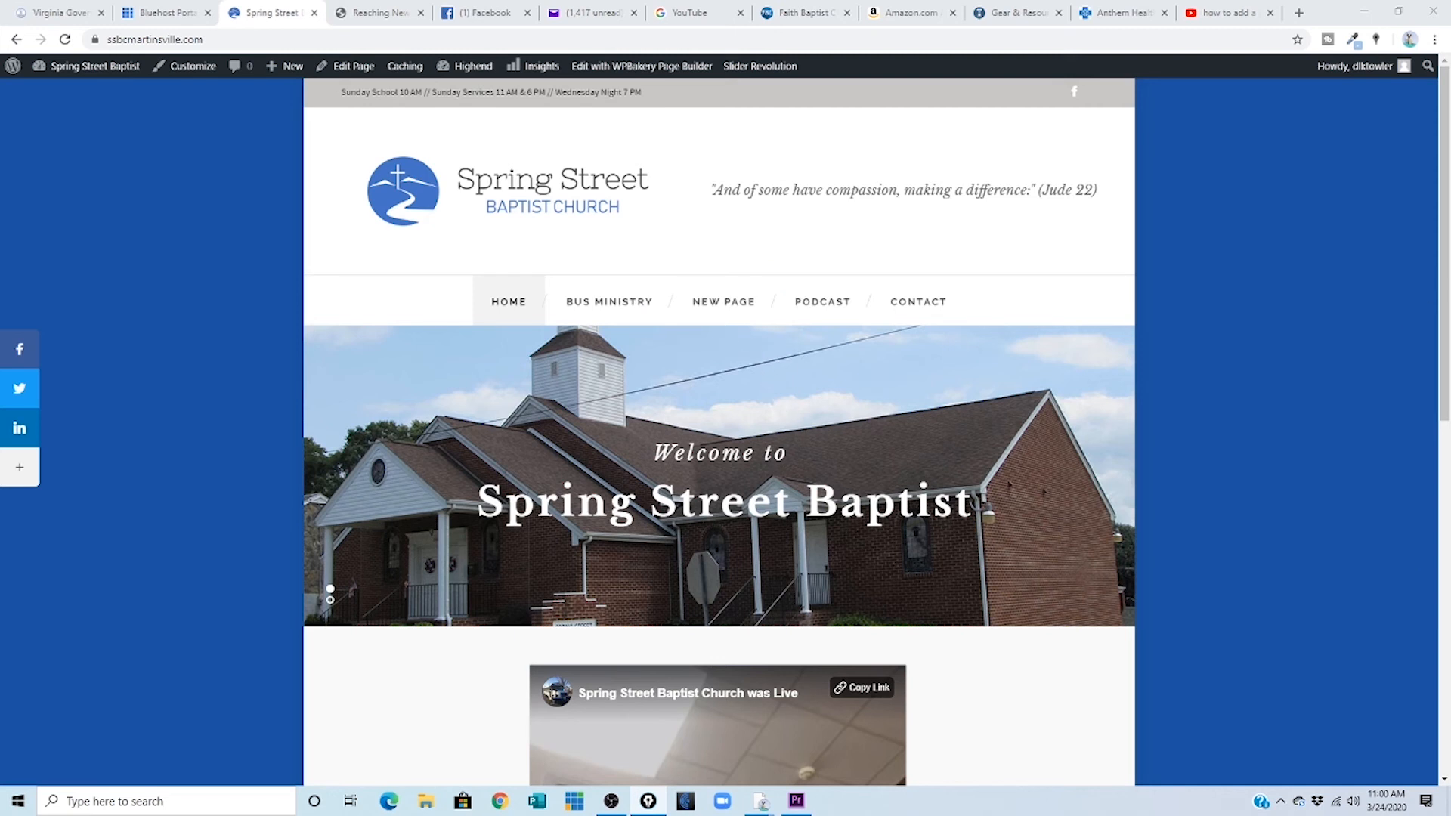
click(709, 304)
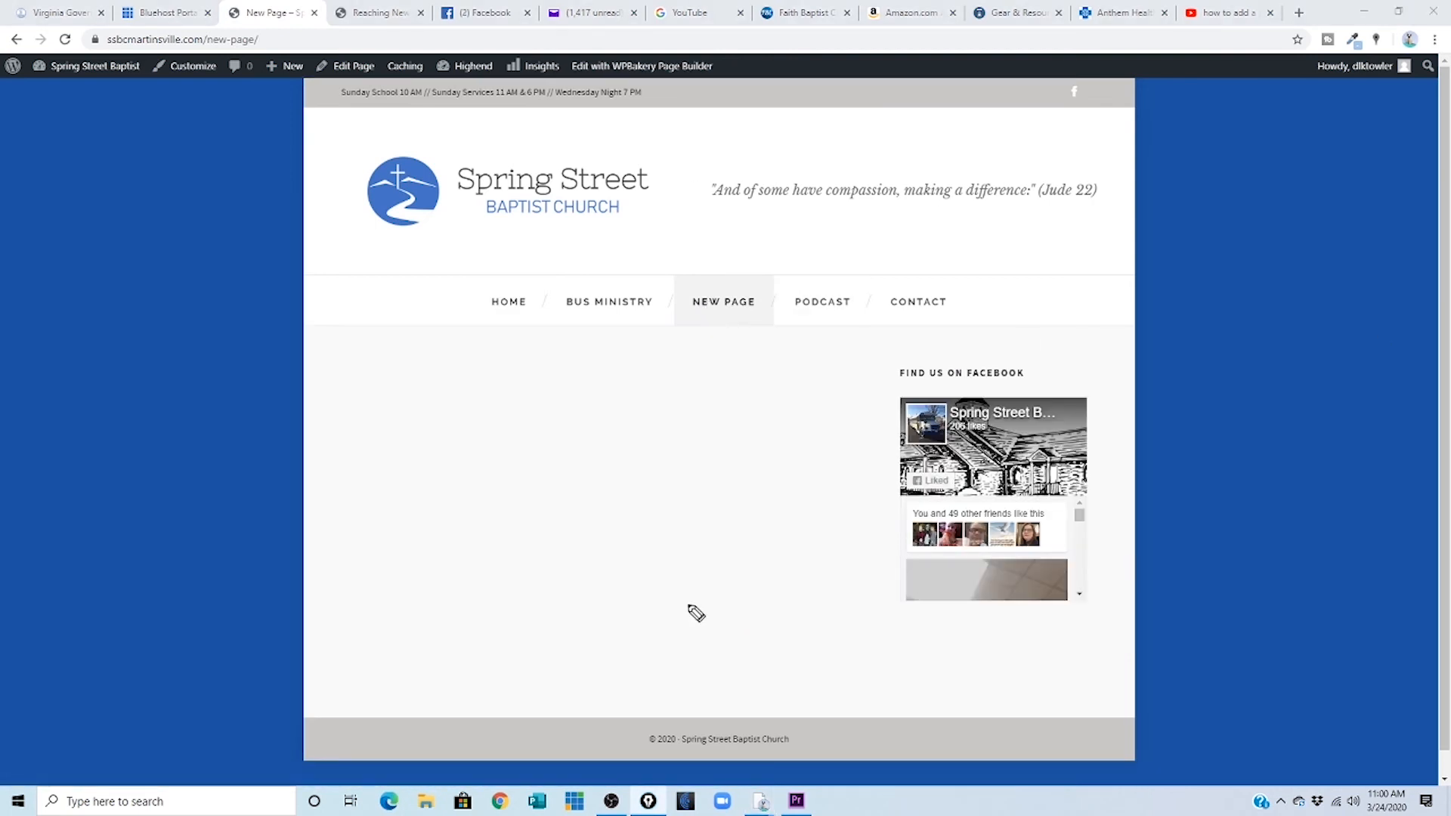
Step: Open New Page for editing and browse the content blocks available for insertion
mouse_move(666, 641)
mouse_down()
mouse_move(374, 109)
mouse_move(339, 152)
mouse_up()
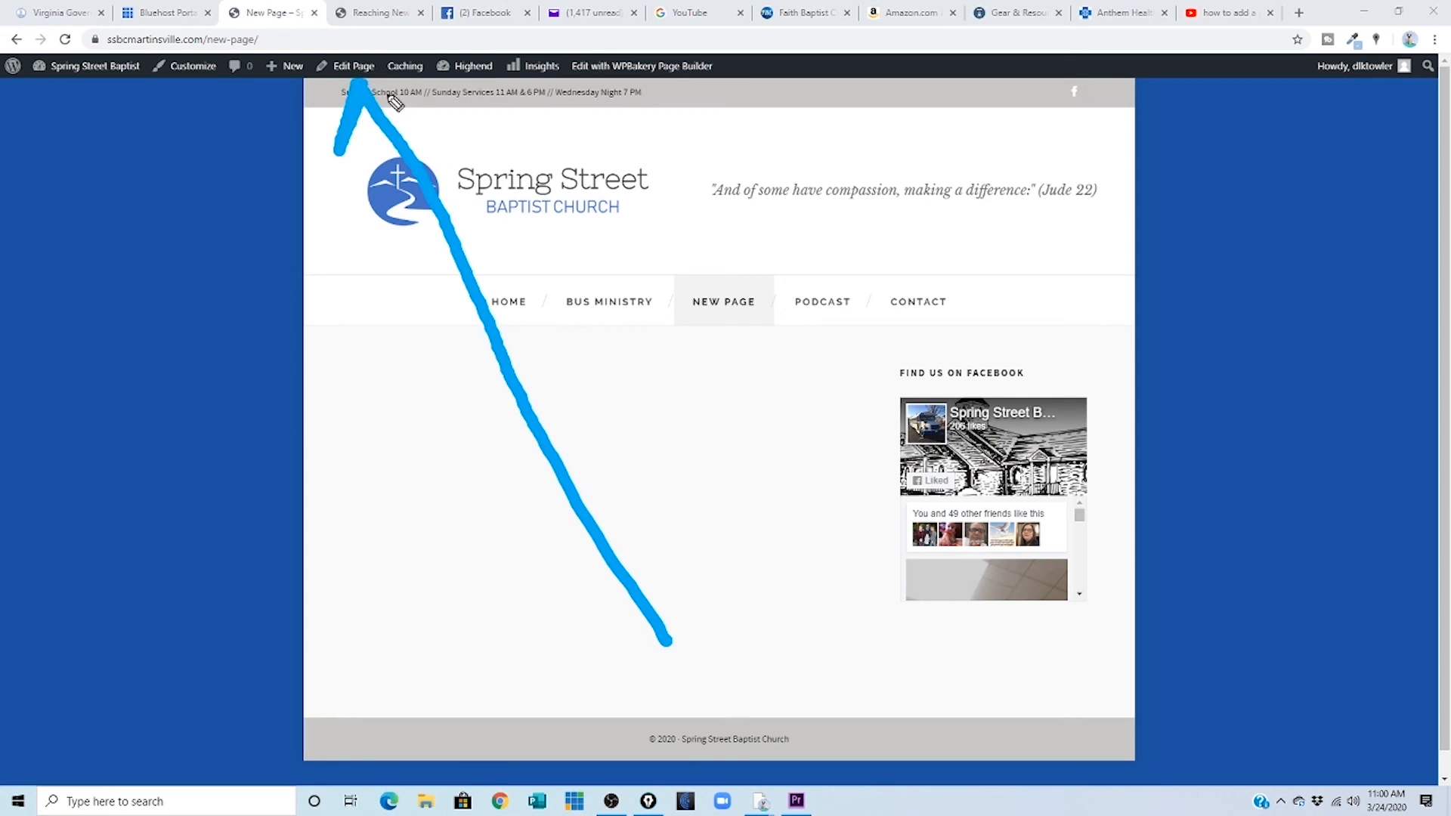
click(350, 68)
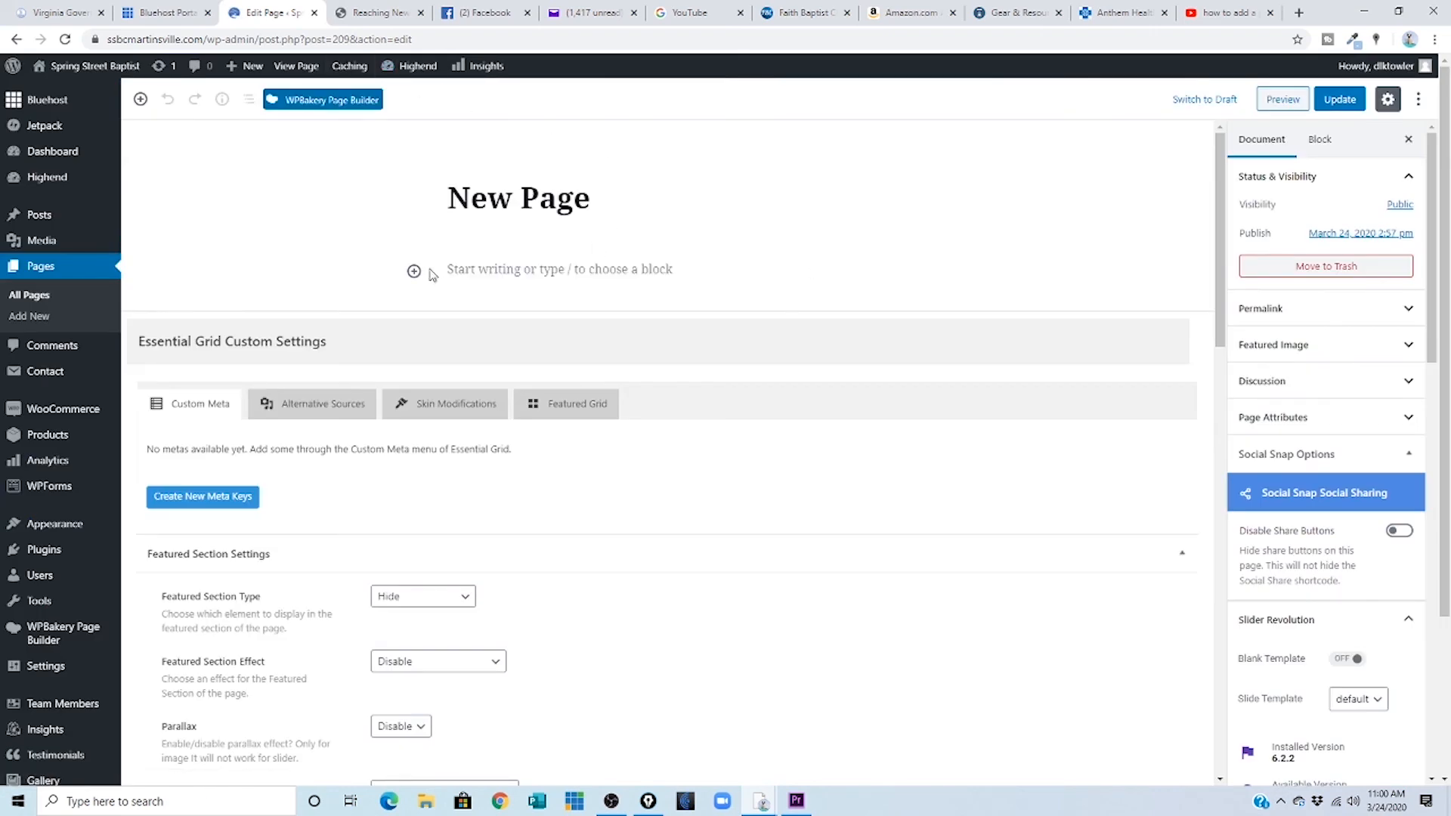
click(414, 270)
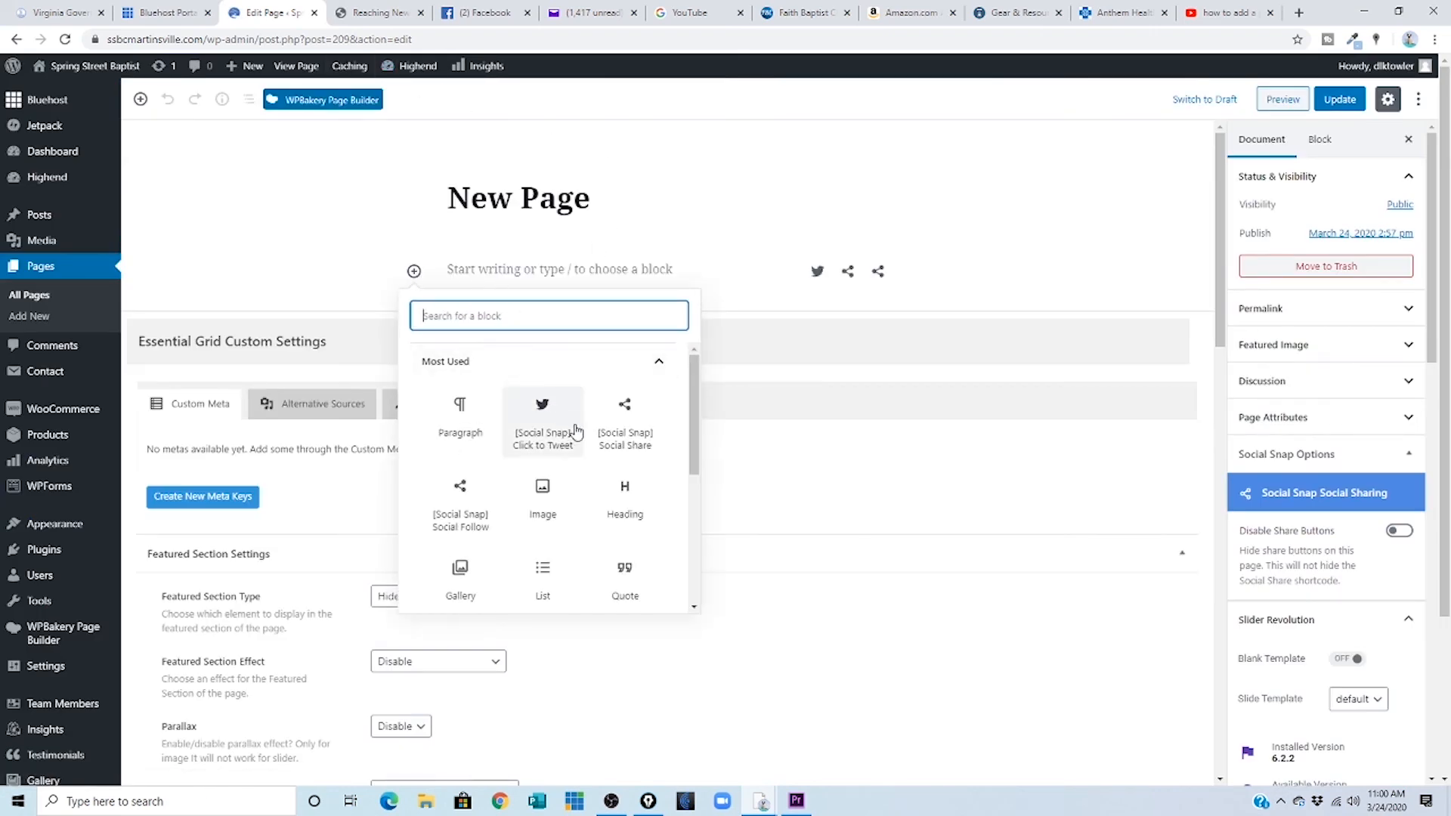
scroll(574, 431, down, 6)
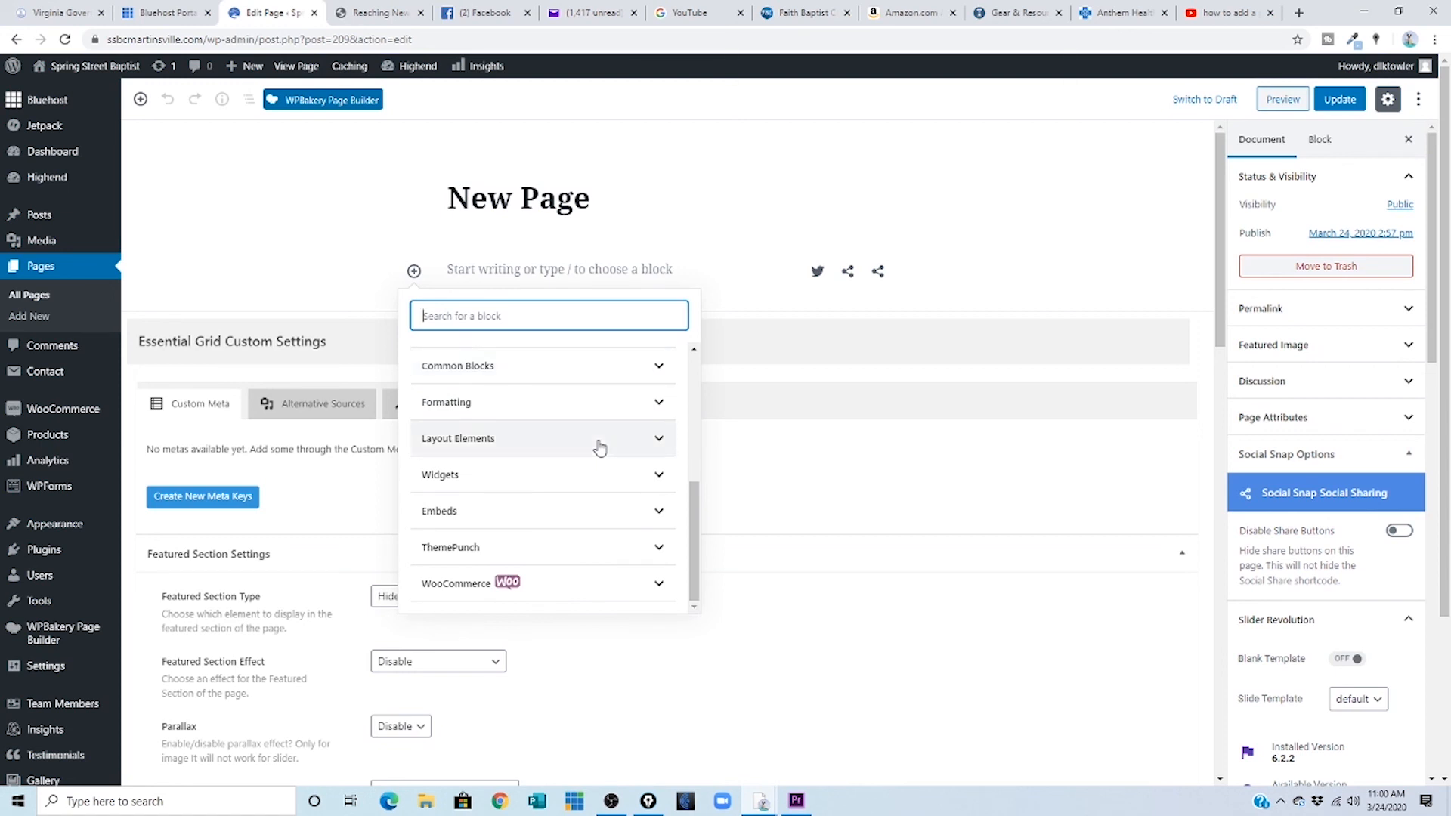
scroll(600, 447, up, 6)
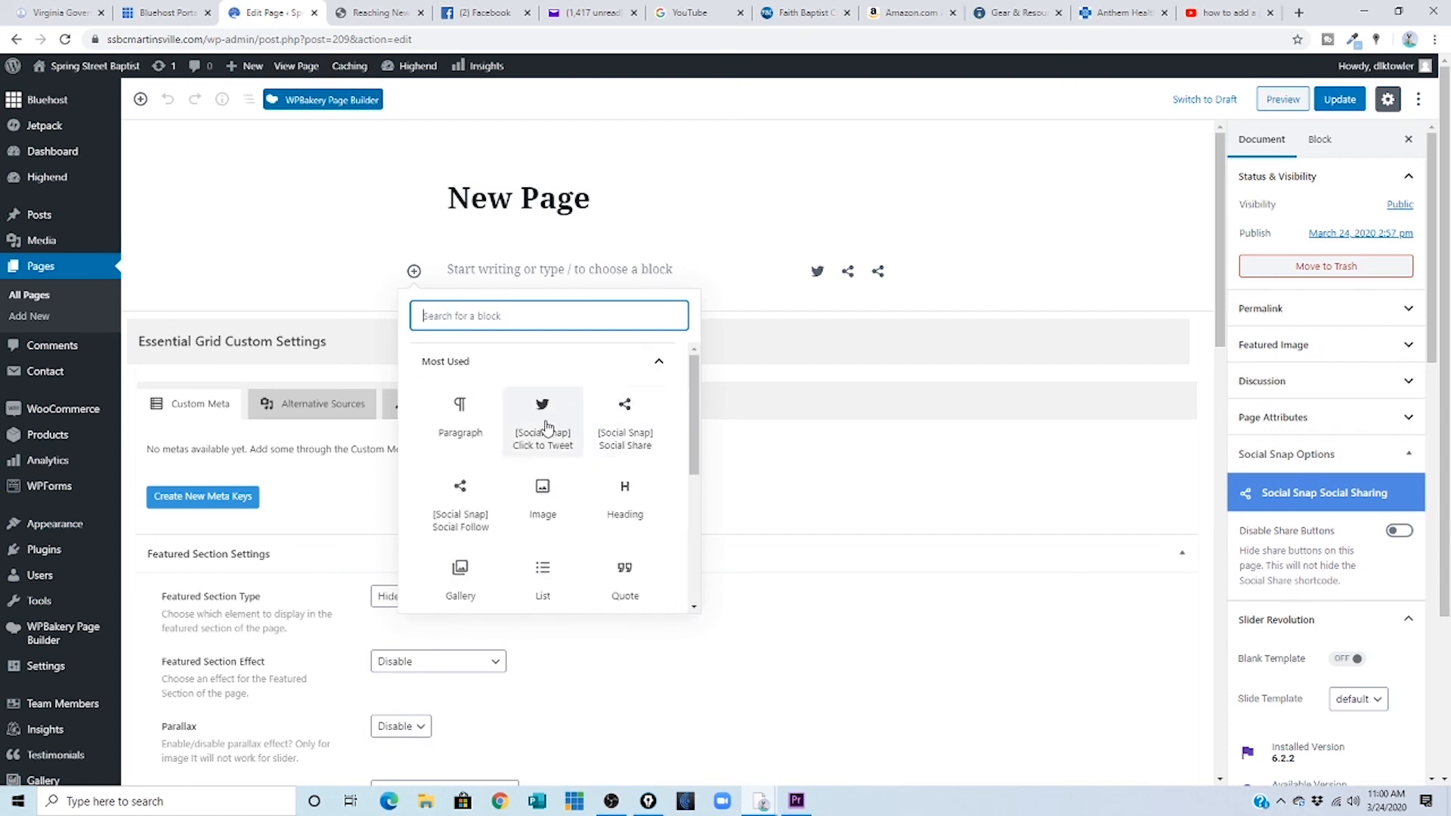